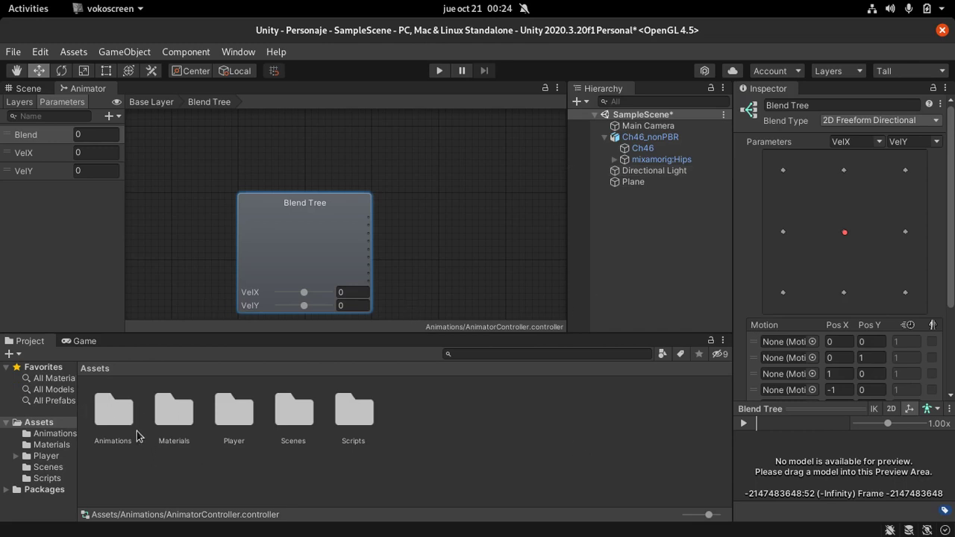
Open the Player folder and collapse the Ch46_nonPBR model assets' sub-asset lists
{"action": "double_click", "coordinate": [234, 417]}
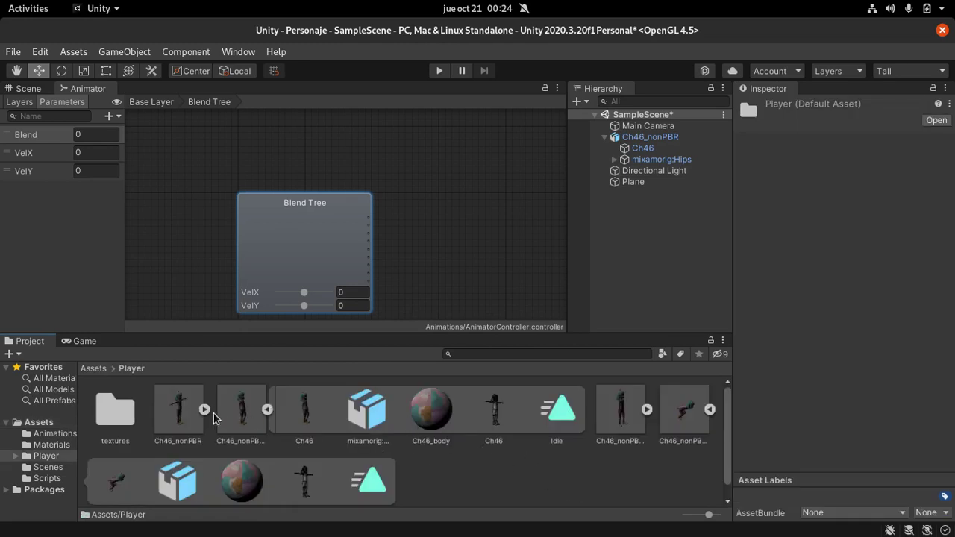
{"action": "left_click", "coordinate": [267, 410]}
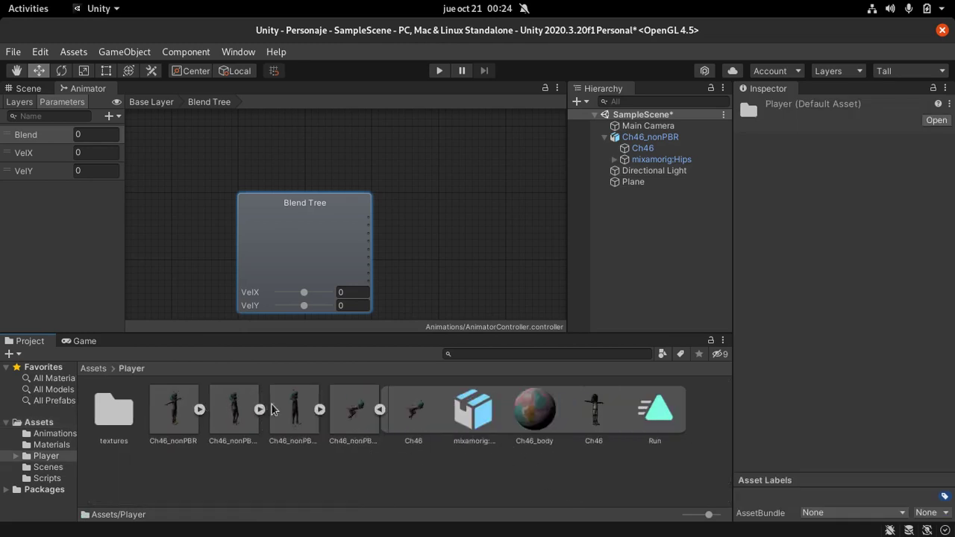
{"action": "left_click", "coordinate": [252, 464]}
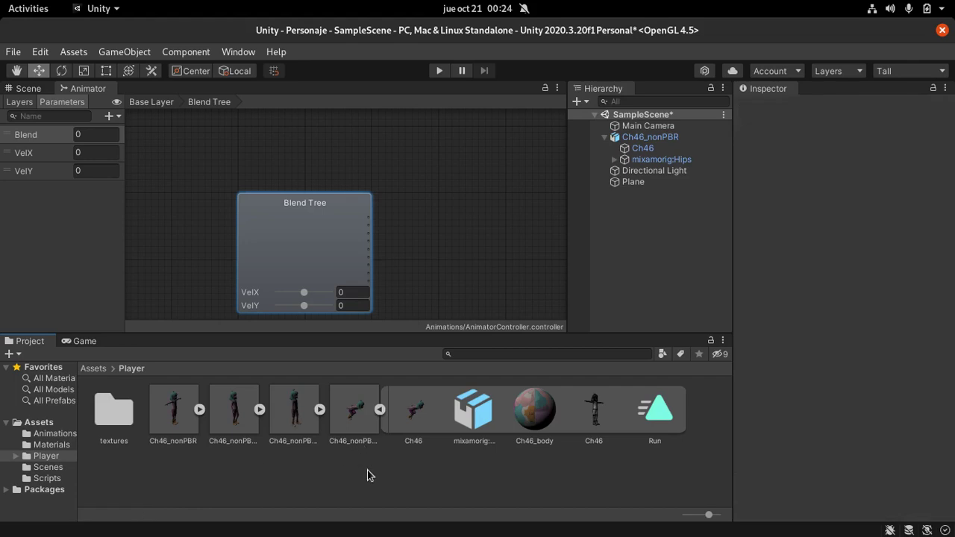
{"action": "left_click", "coordinate": [379, 411]}
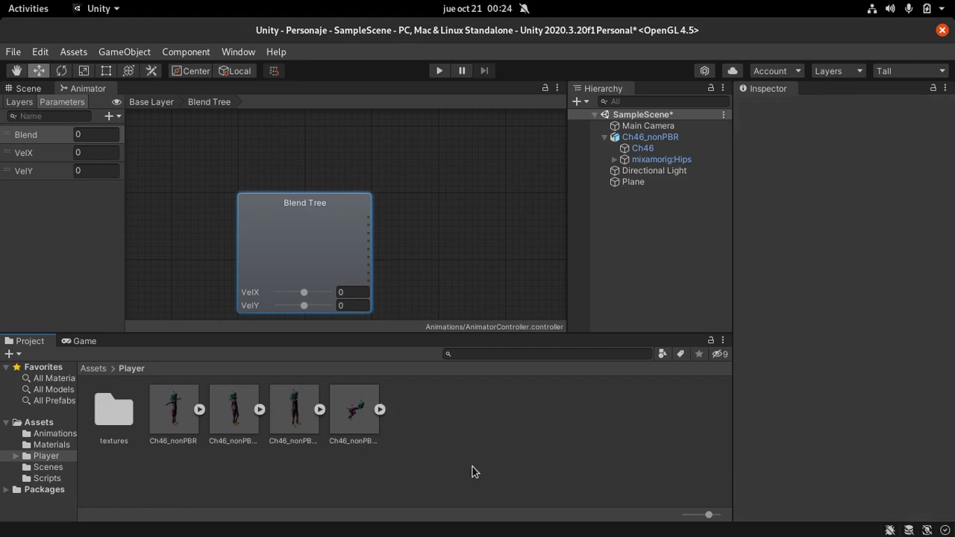
Switch the Project view to list mode and duplicate the Idle clip out of Ch46_nonPBR@Idle
{"action": "left_click_drag", "start_coordinate": [708, 514], "coordinate": [679, 515]}
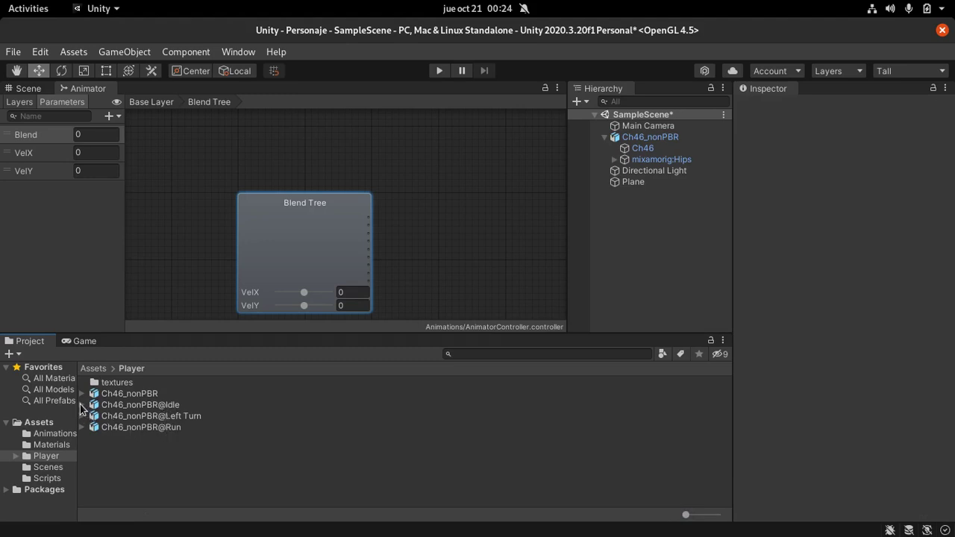
{"action": "left_click", "coordinate": [82, 405]}
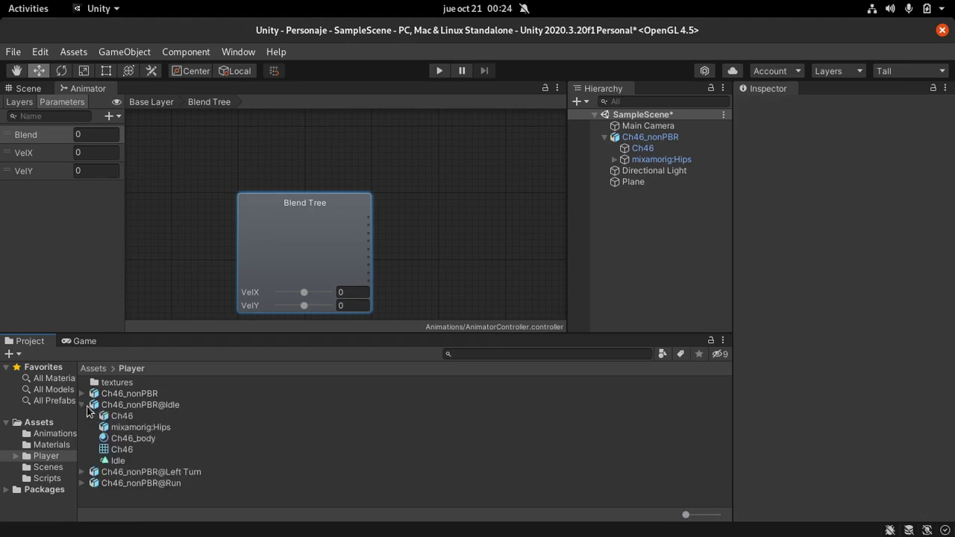
{"action": "left_click", "coordinate": [217, 462]}
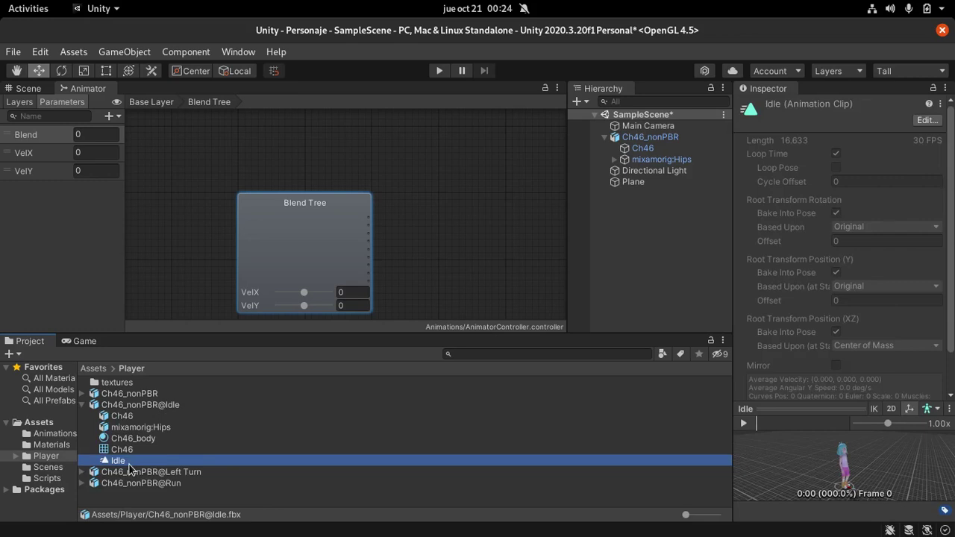
{"action": "key", "text": "ctrl+d"}
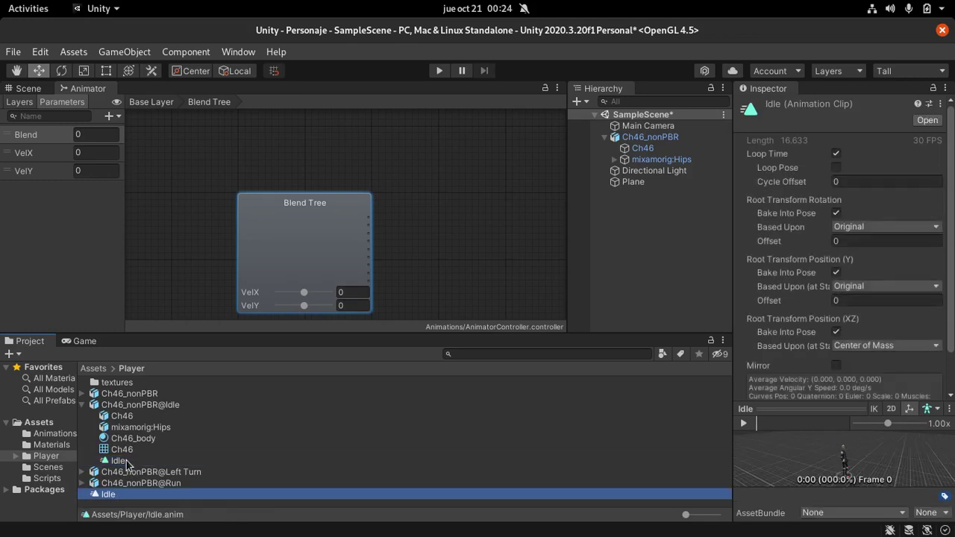
{"action": "left_click", "coordinate": [82, 404]}
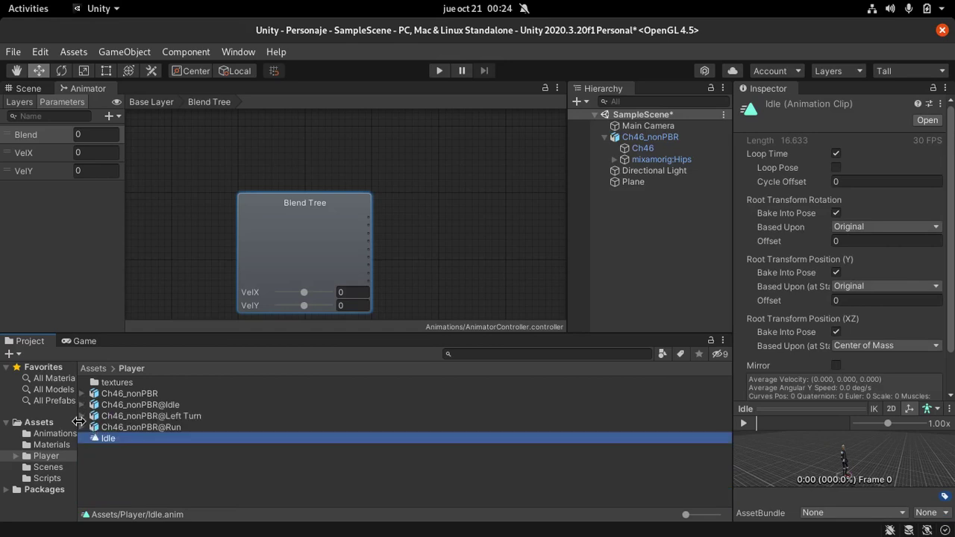
Duplicate the Left Turn and Run clips with Ctrl+D, then select all three new clips
{"action": "left_click", "coordinate": [82, 416]}
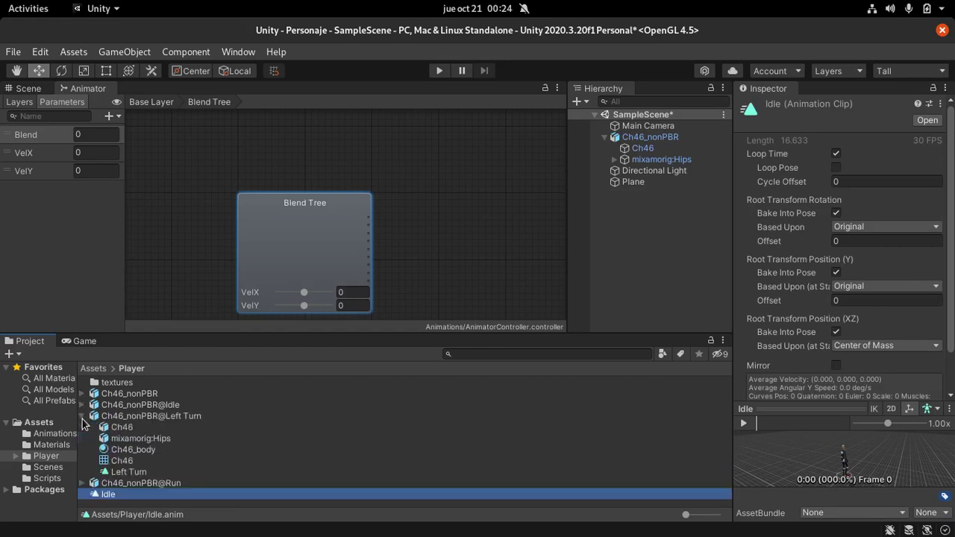
{"action": "left_click", "coordinate": [111, 472]}
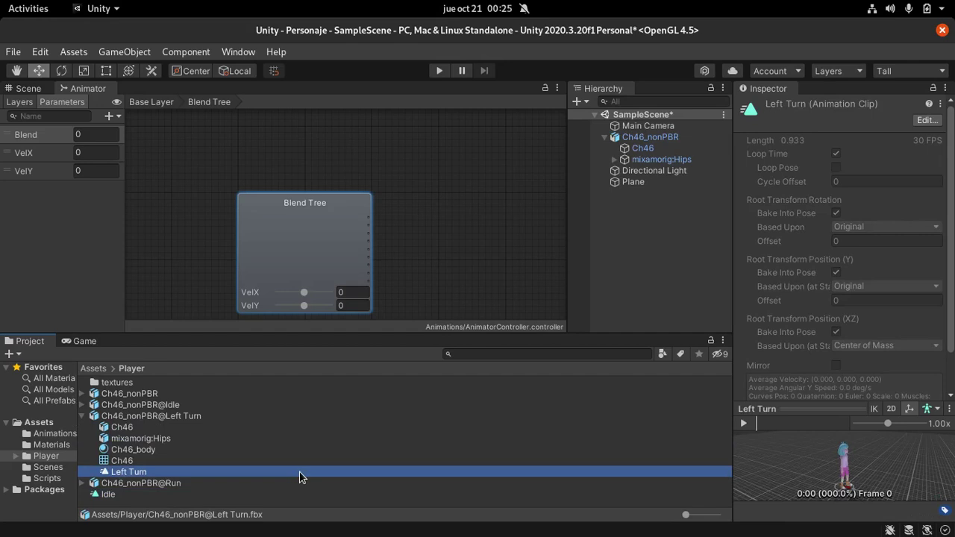
{"action": "key", "text": "ctrl+d"}
{"action": "left_click", "coordinate": [83, 413]}
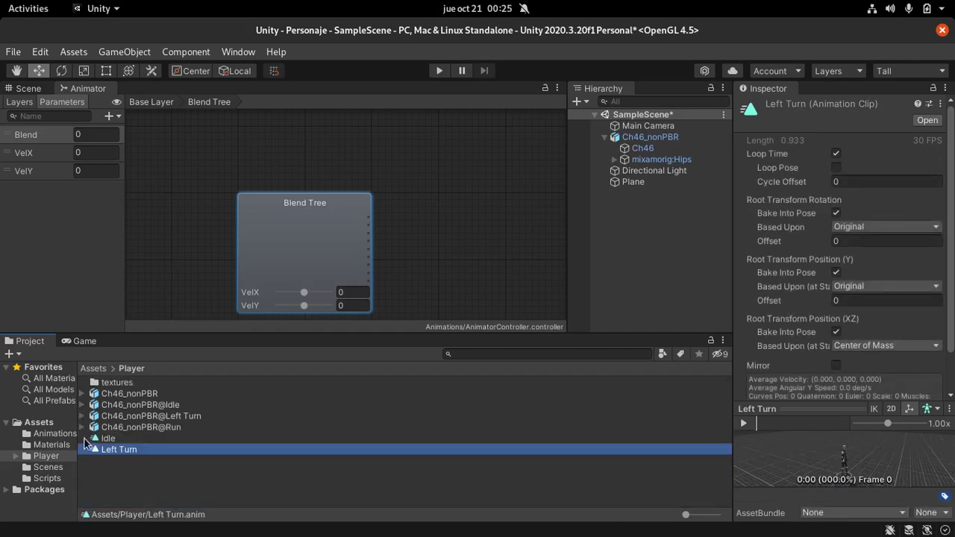
{"action": "left_click", "coordinate": [83, 428]}
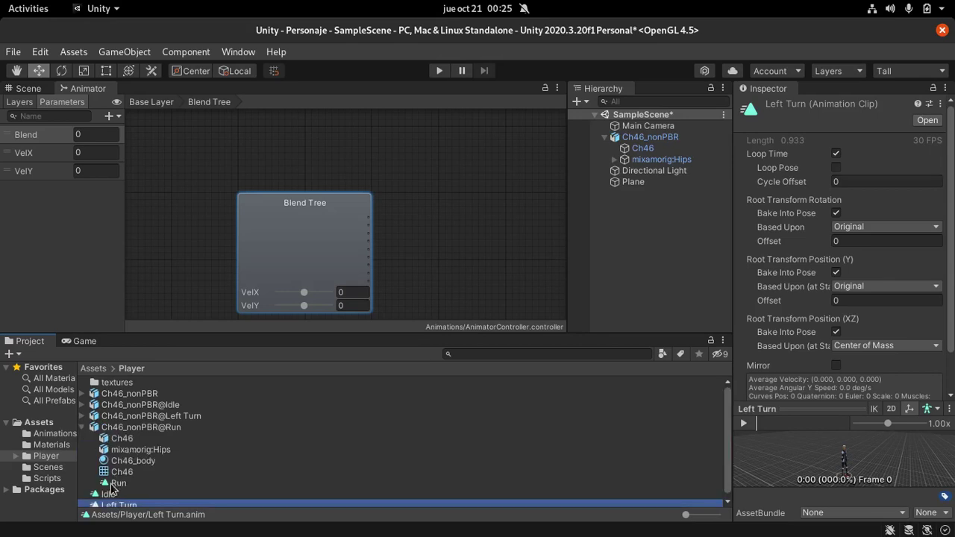
{"action": "left_click", "coordinate": [313, 484]}
{"action": "key", "text": "ctrl+d"}
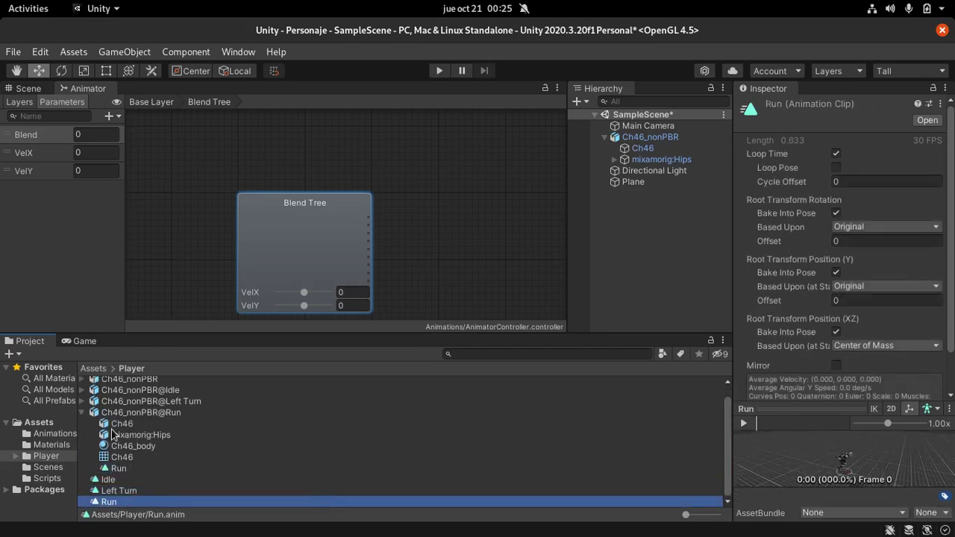
{"action": "left_click", "coordinate": [82, 412]}
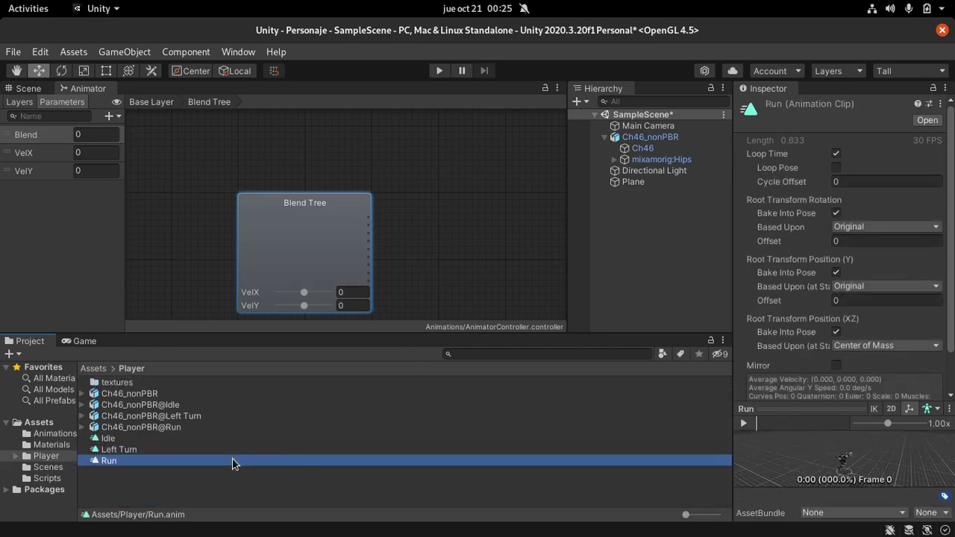
{"action": "left_click", "coordinate": [120, 450], "text": "shift"}
{"action": "left_click", "coordinate": [116, 441], "text": "shift"}
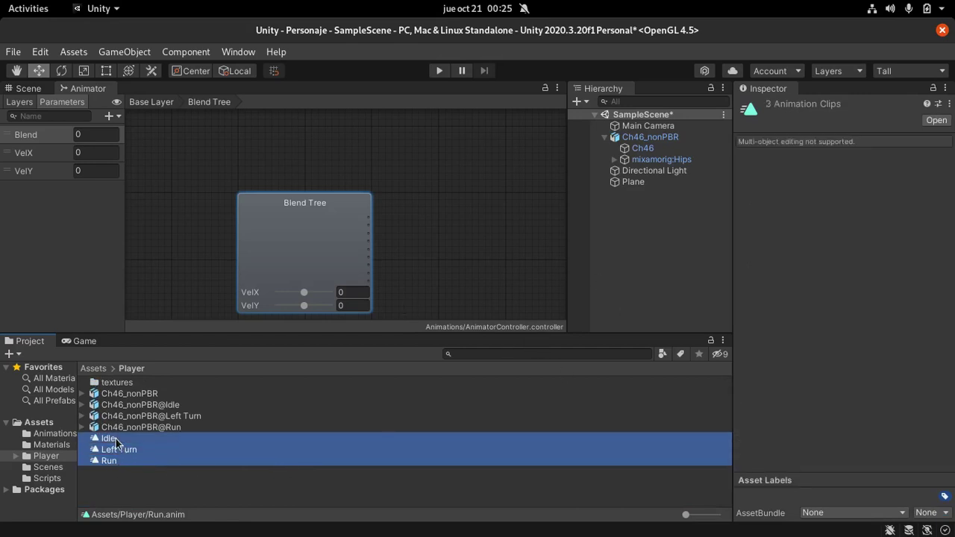
Move the Idle, Left Turn and Run clips into the Animations folder, check each, then select the Blend Tree
{"action": "left_click_drag", "start_coordinate": [109, 445], "coordinate": [54, 439]}
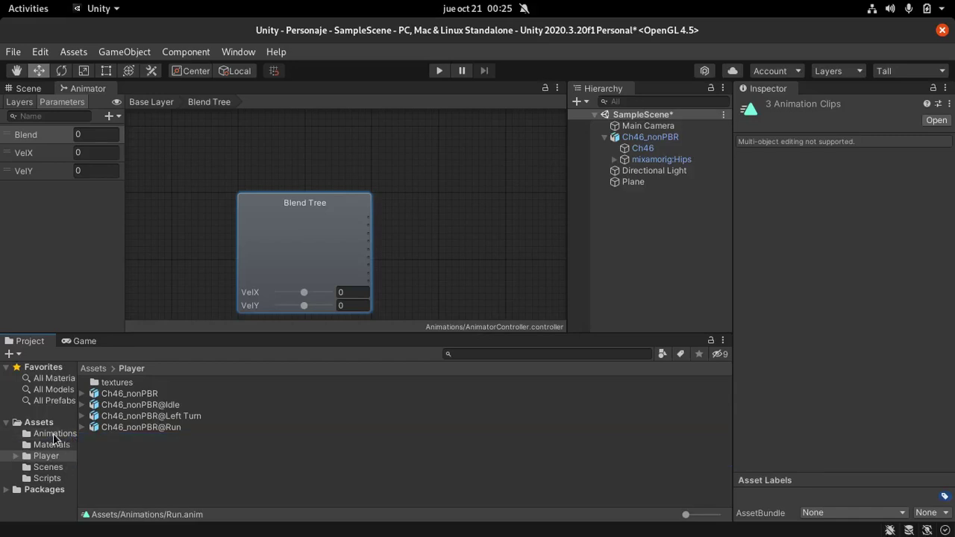
{"action": "left_click", "coordinate": [54, 437]}
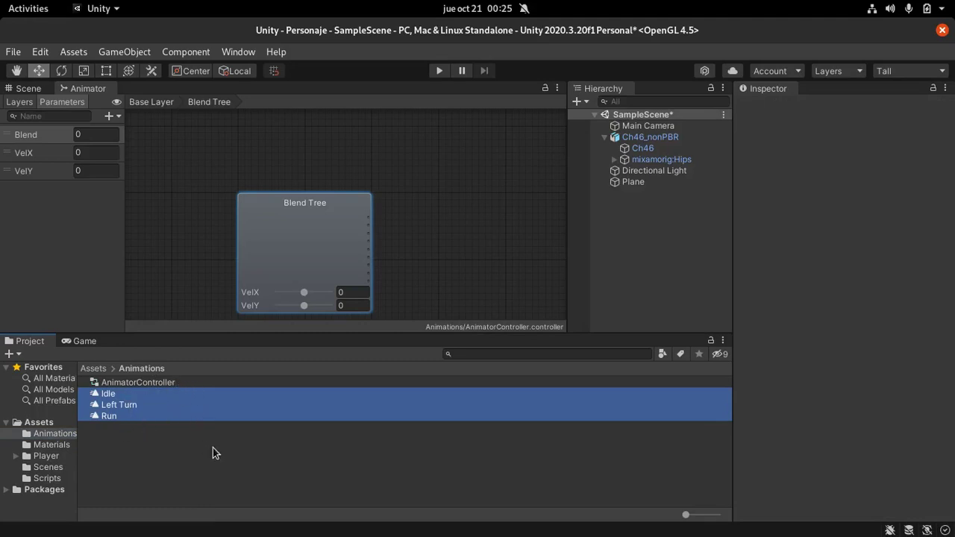
{"action": "left_click", "coordinate": [125, 396]}
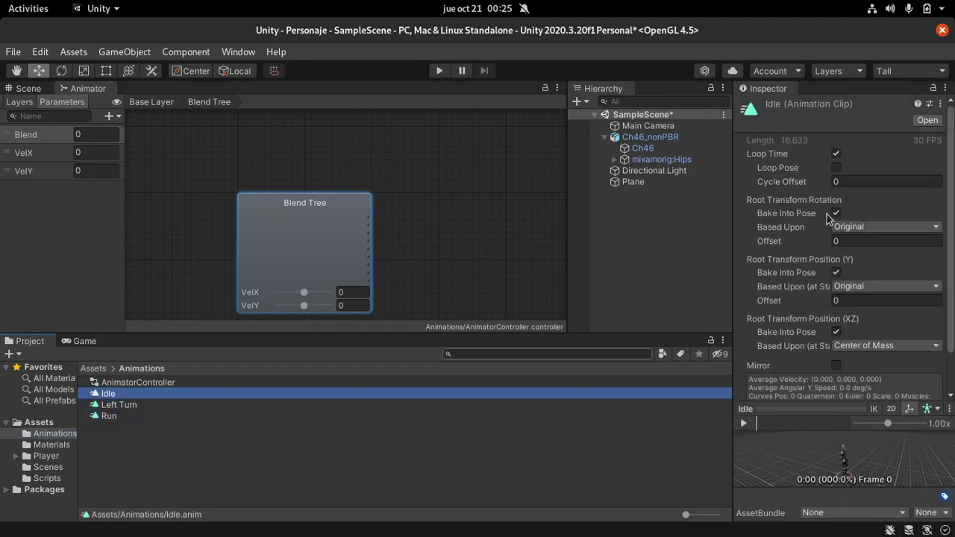
{"action": "left_click", "coordinate": [118, 407]}
{"action": "left_click", "coordinate": [117, 416]}
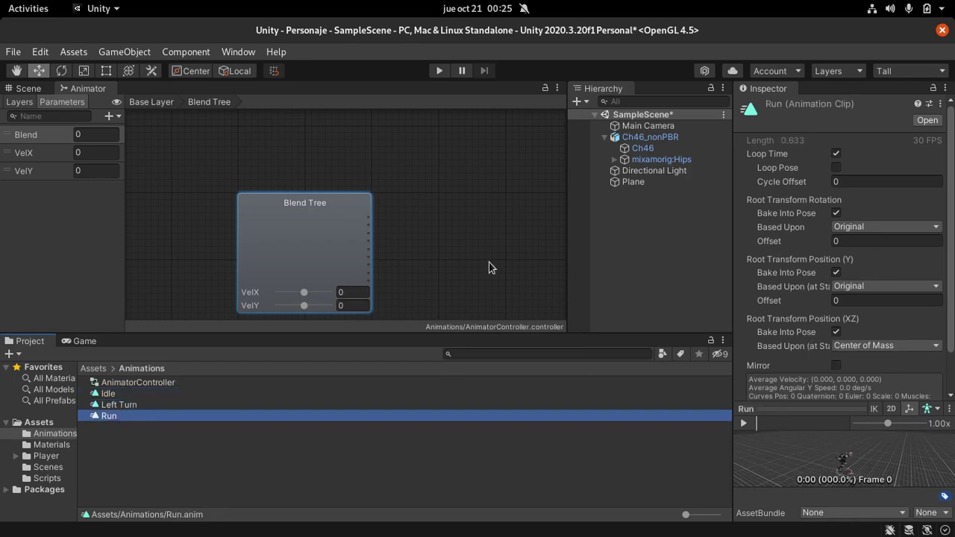
{"action": "left_click", "coordinate": [492, 267]}
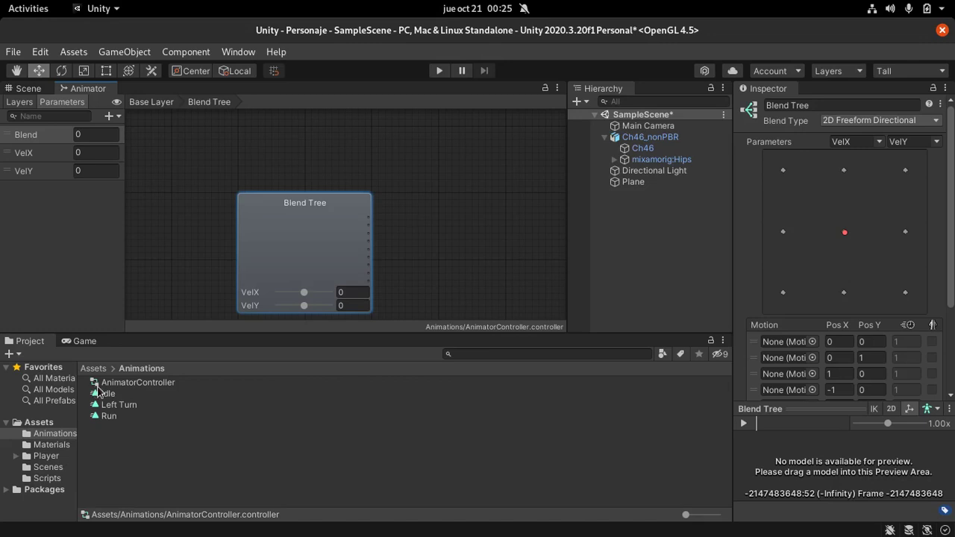
Fill the blend tree motions with Idle at 0,0 and Run at 0,1, 1,0, -1,0 and 0,-1
{"action": "mouse_move", "coordinate": [108, 397]}
{"action": "left_mouse_down"}
{"action": "mouse_move", "coordinate": [663, 405]}
{"action": "mouse_move", "coordinate": [789, 222]}
{"action": "left_mouse_up"}
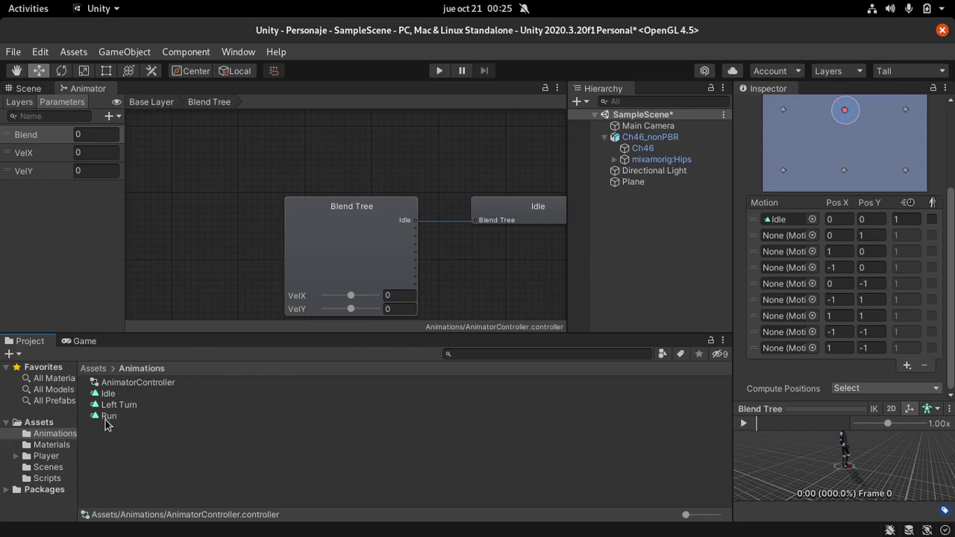
{"action": "left_click_drag", "start_coordinate": [106, 419], "coordinate": [782, 307]}
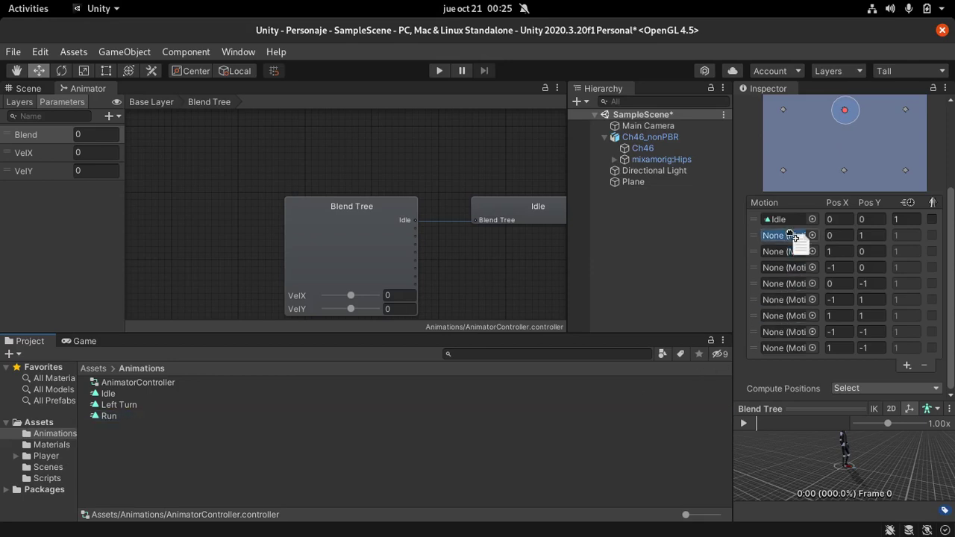
{"action": "left_click_drag", "start_coordinate": [785, 311], "coordinate": [784, 236]}
{"action": "scroll", "coordinate": [892, 146], "scroll_direction": "up", "scroll_amount": 3}
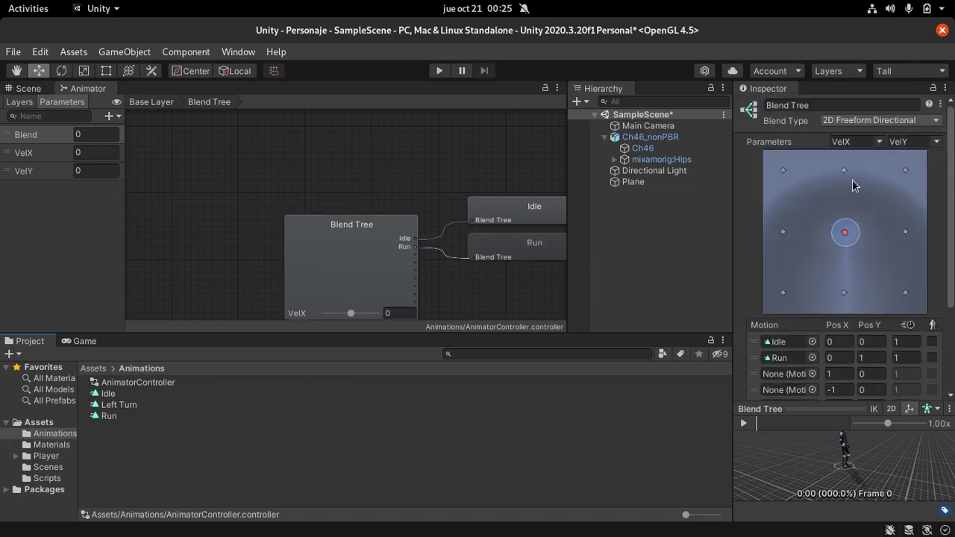
{"action": "left_click_drag", "start_coordinate": [108, 416], "coordinate": [783, 374]}
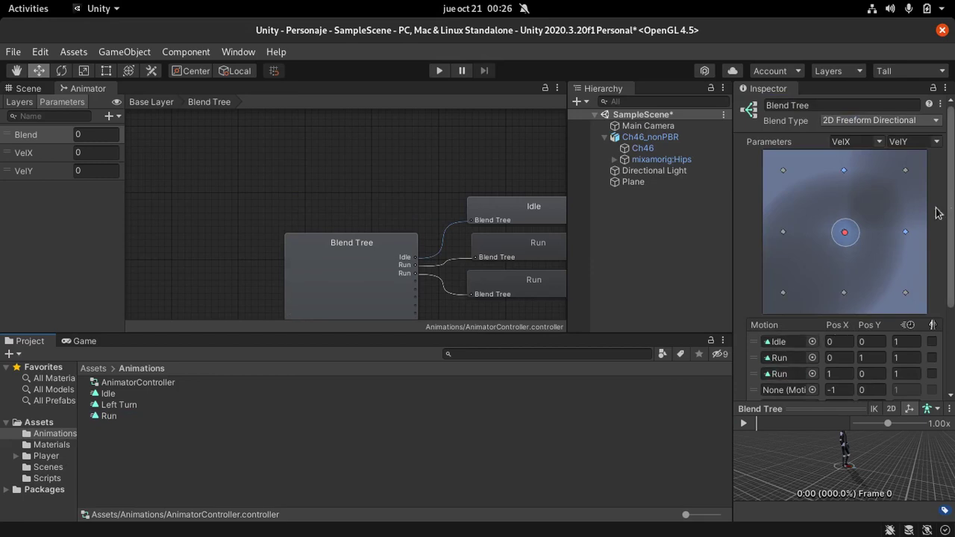
{"action": "mouse_move", "coordinate": [108, 416]}
{"action": "left_mouse_down"}
{"action": "mouse_move", "coordinate": [793, 383]}
{"action": "mouse_move", "coordinate": [780, 312]}
{"action": "left_mouse_up"}
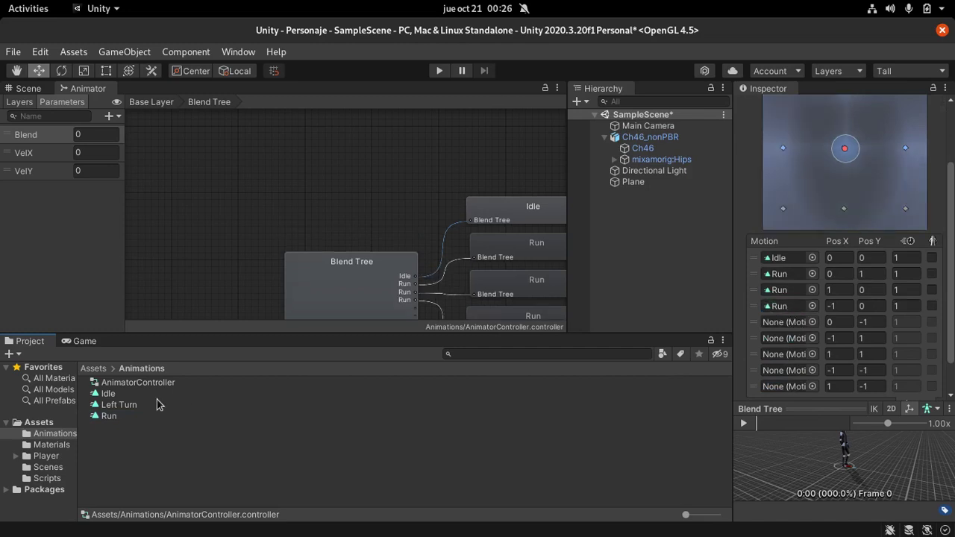
{"action": "left_click", "coordinate": [208, 428]}
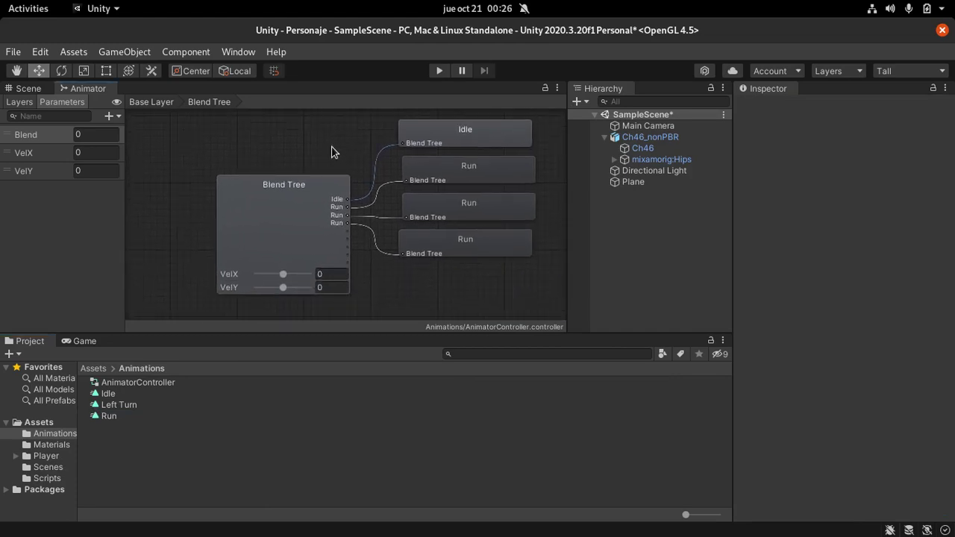
{"action": "left_click", "coordinate": [302, 186]}
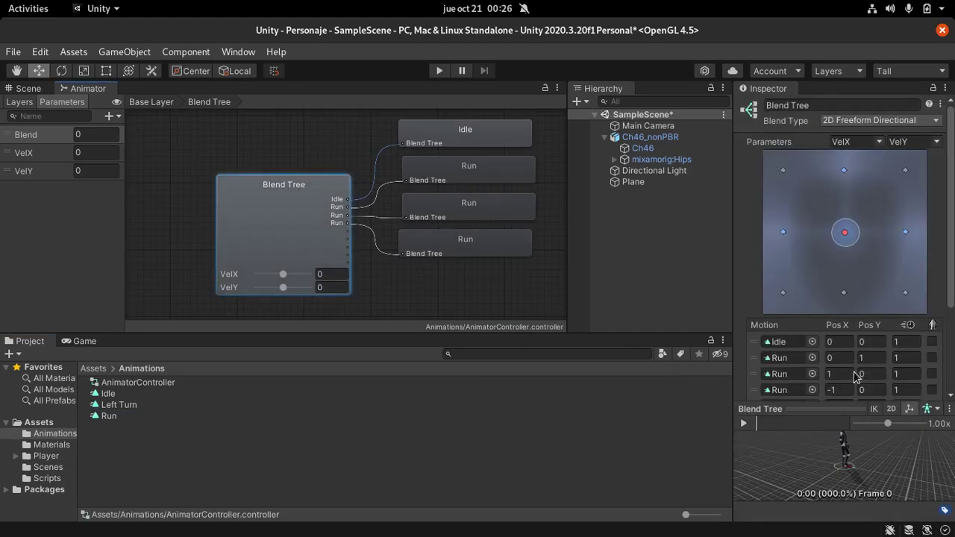
{"action": "scroll", "coordinate": [837, 369], "scroll_direction": "down", "scroll_amount": 4}
{"action": "left_click_drag", "start_coordinate": [114, 417], "coordinate": [794, 291]}
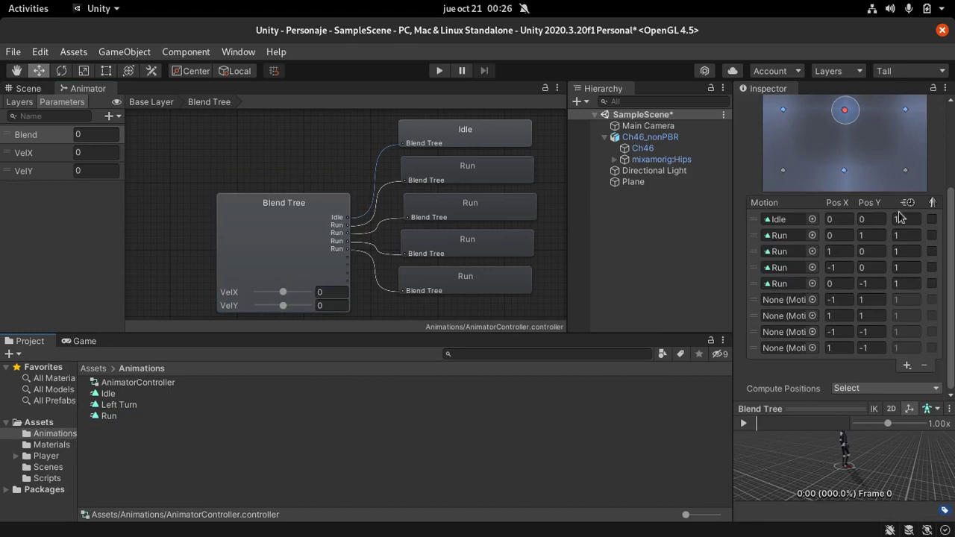
{"action": "scroll", "coordinate": [886, 174], "scroll_direction": "up", "scroll_amount": 3}
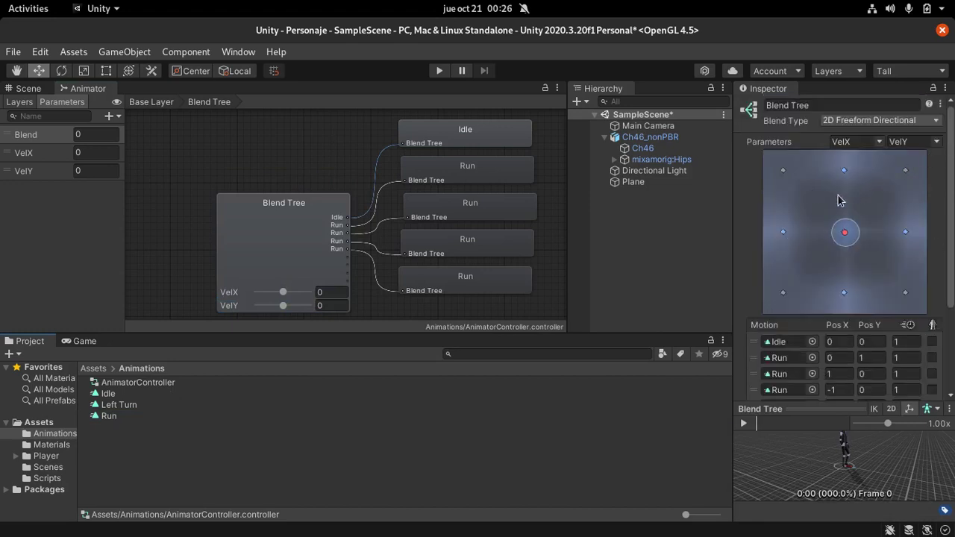
Run a Play-mode test, where the character stays in T-pose, stop it, and select AnimatorController
{"action": "left_click", "coordinate": [441, 71]}
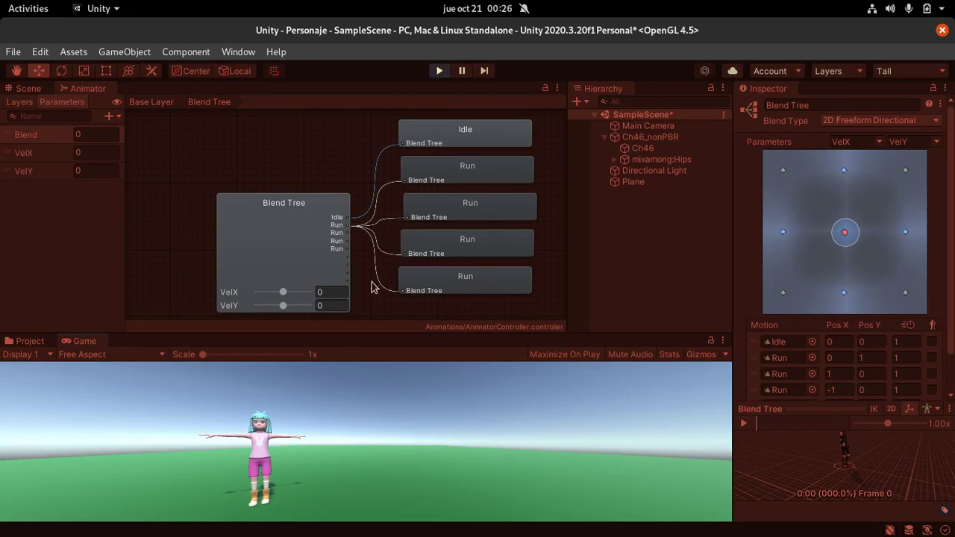
{"action": "left_click", "coordinate": [440, 71]}
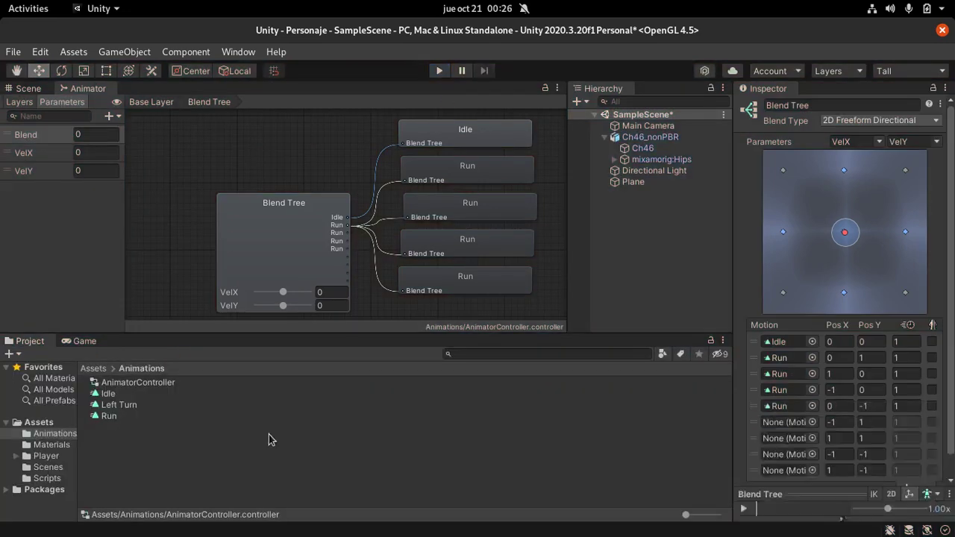
{"action": "left_click", "coordinate": [150, 386]}
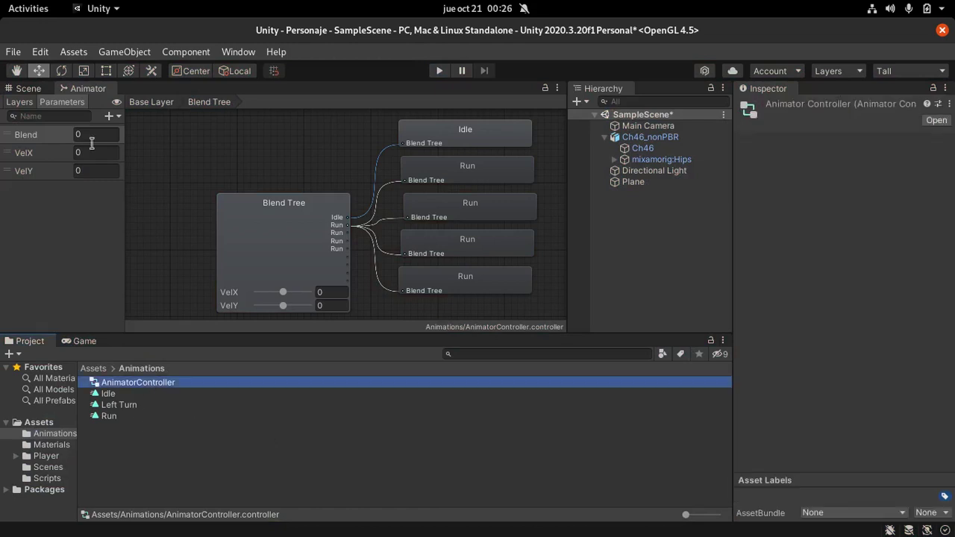
In the Scene view, select Ch46_nonPBR and drop AnimatorController into its Animator's Controller field
{"action": "left_click", "coordinate": [31, 91]}
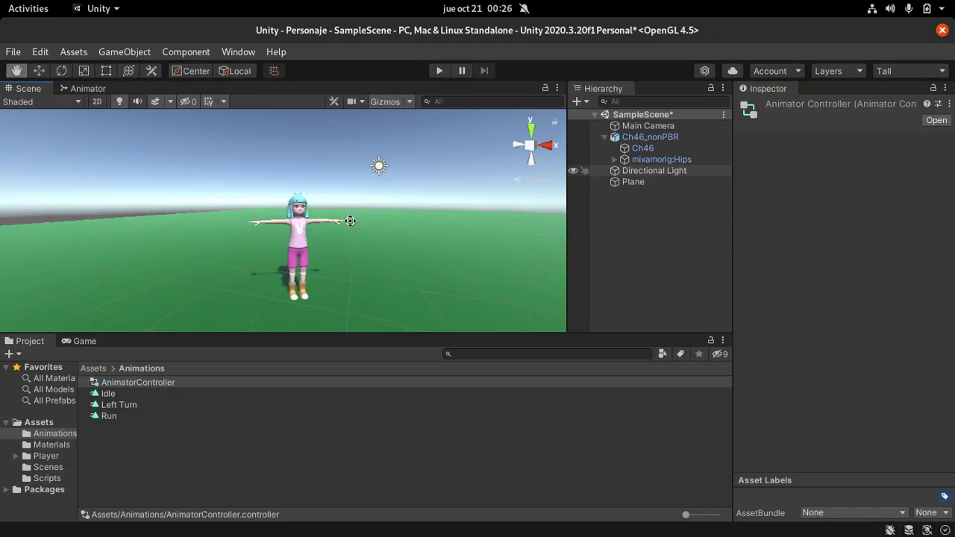
{"action": "middle_click_drag", "start_coordinate": [298, 220], "coordinate": [297, 170]}
{"action": "left_click", "coordinate": [297, 170]}
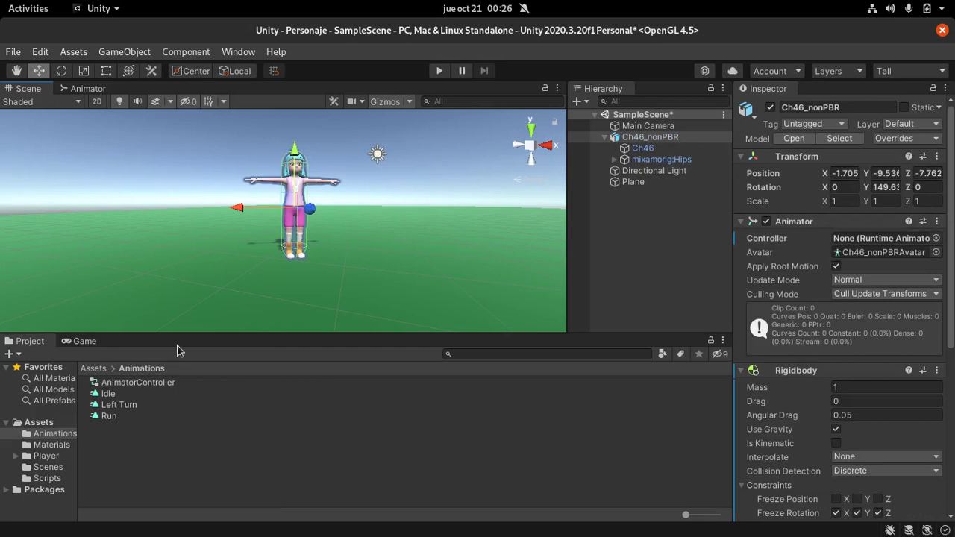
{"action": "left_click_drag", "start_coordinate": [116, 383], "coordinate": [855, 246]}
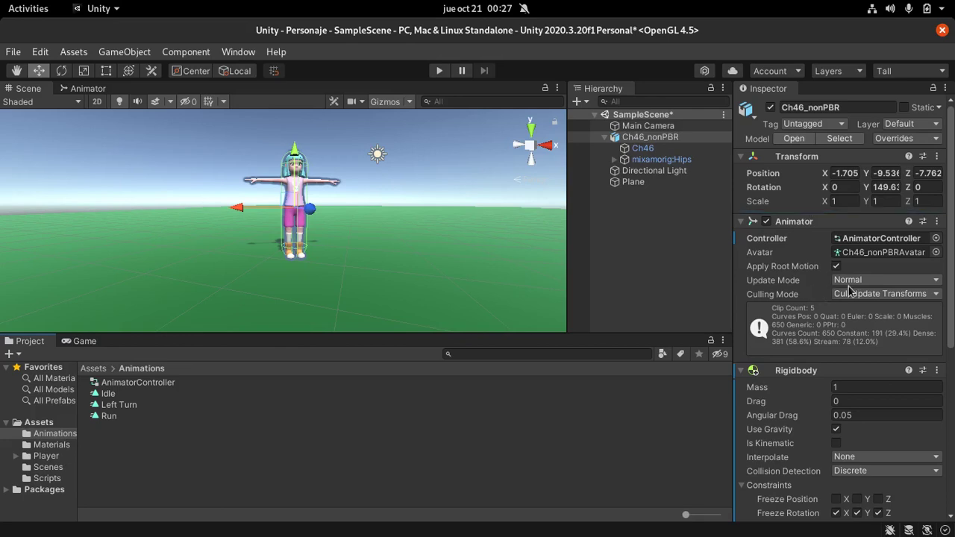
{"action": "scroll", "coordinate": [810, 220], "scroll_direction": "down", "scroll_amount": 3}
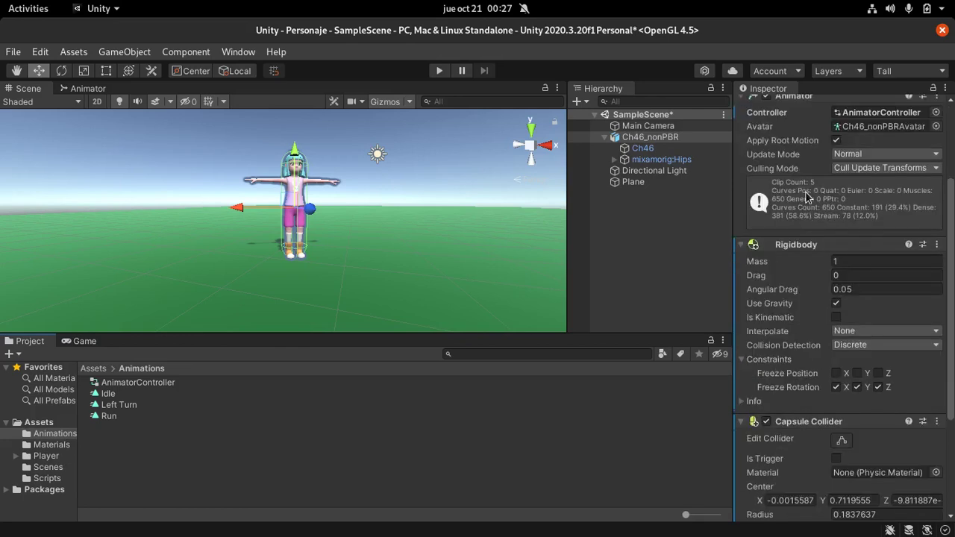
{"action": "scroll", "coordinate": [805, 198], "scroll_direction": "down", "scroll_amount": 4}
{"action": "scroll", "coordinate": [806, 206], "scroll_direction": "up", "scroll_amount": 7}
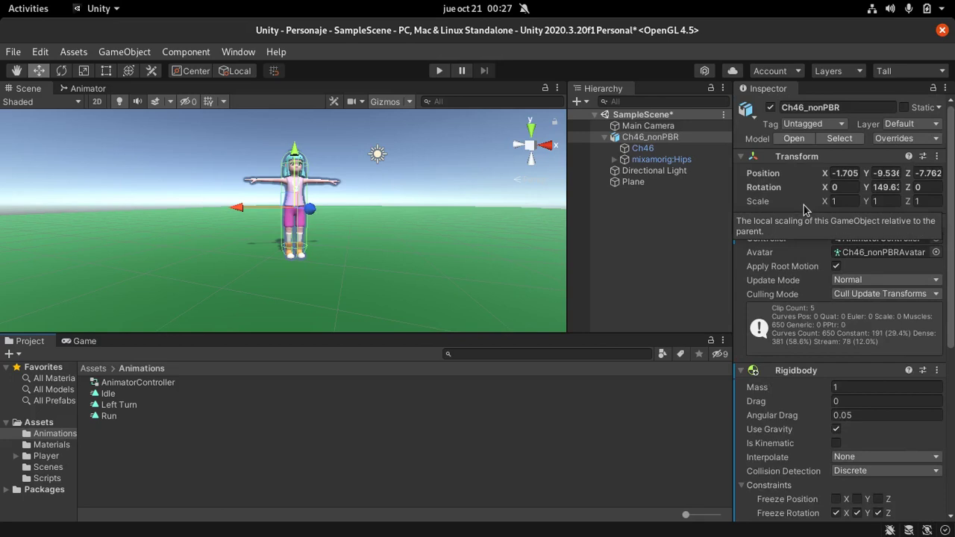
{"action": "left_click", "coordinate": [439, 71]}
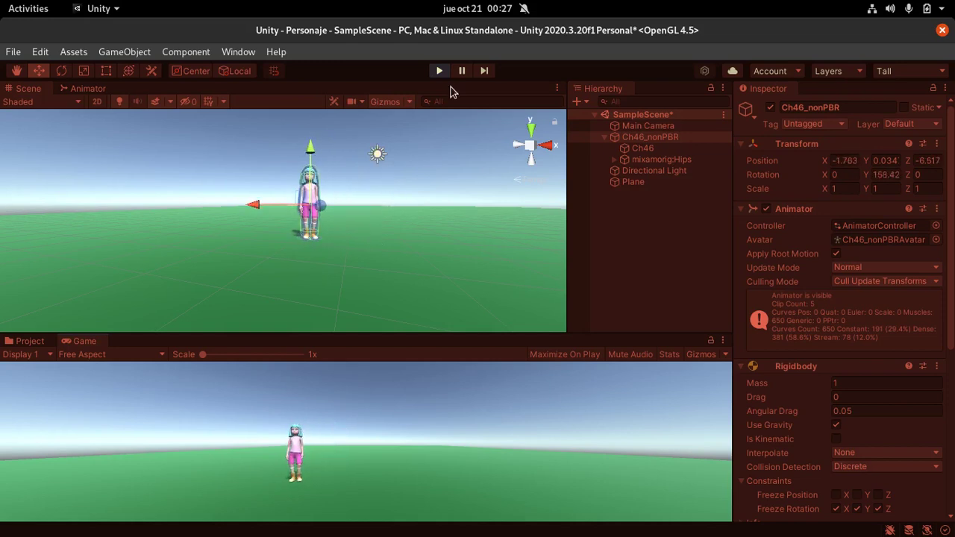
{"action": "left_click", "coordinate": [440, 70]}
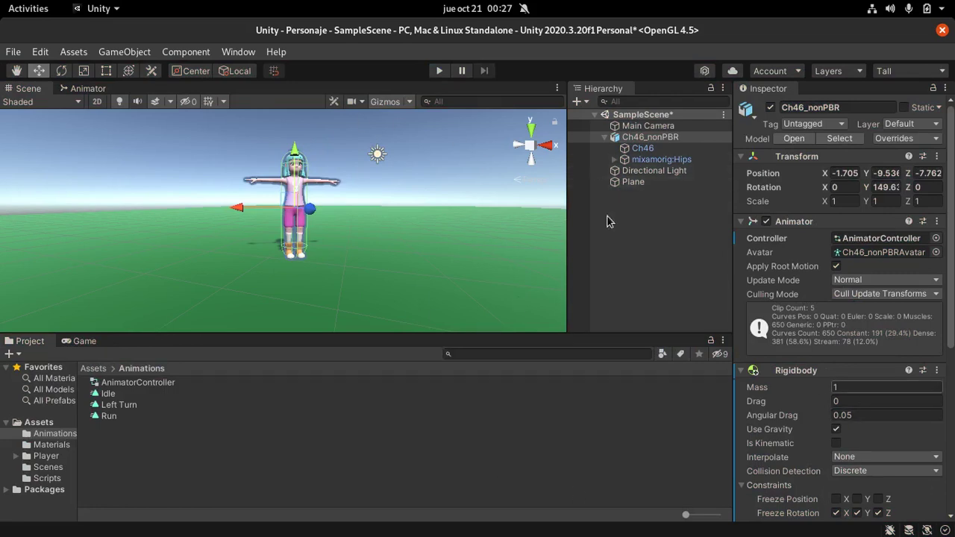
Return to the Animator tab and open PlayerController from the Assets/Scripts folder
{"action": "left_click", "coordinate": [85, 89]}
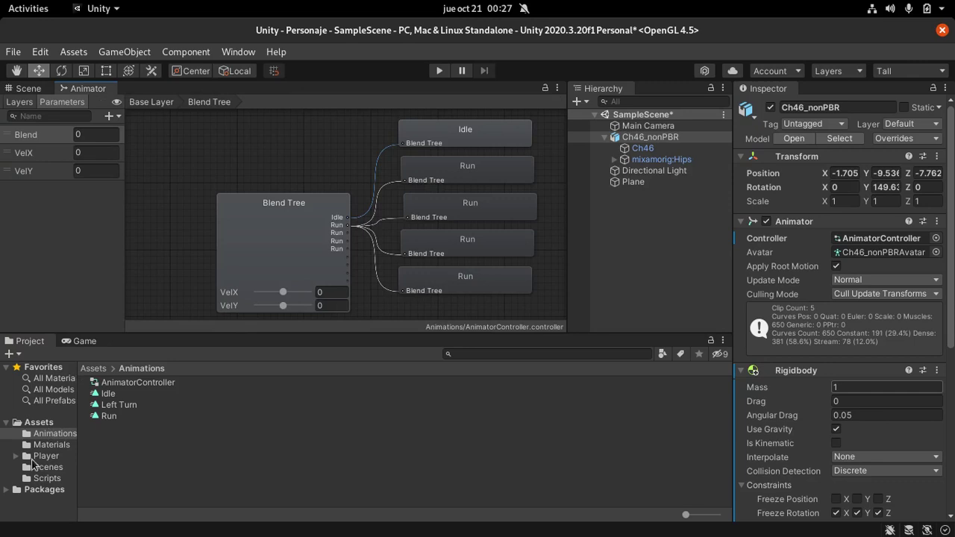
{"action": "left_click", "coordinate": [94, 368]}
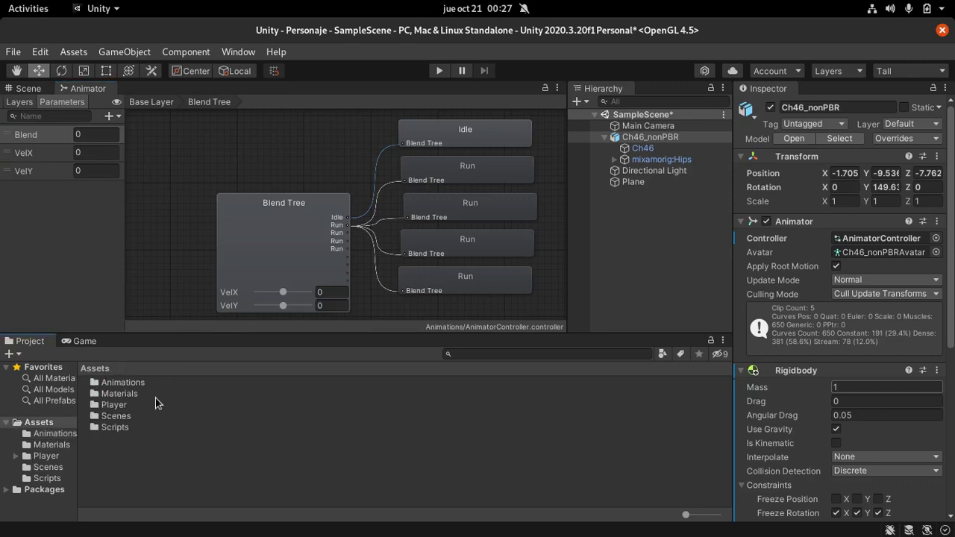
{"action": "double_click", "coordinate": [116, 428]}
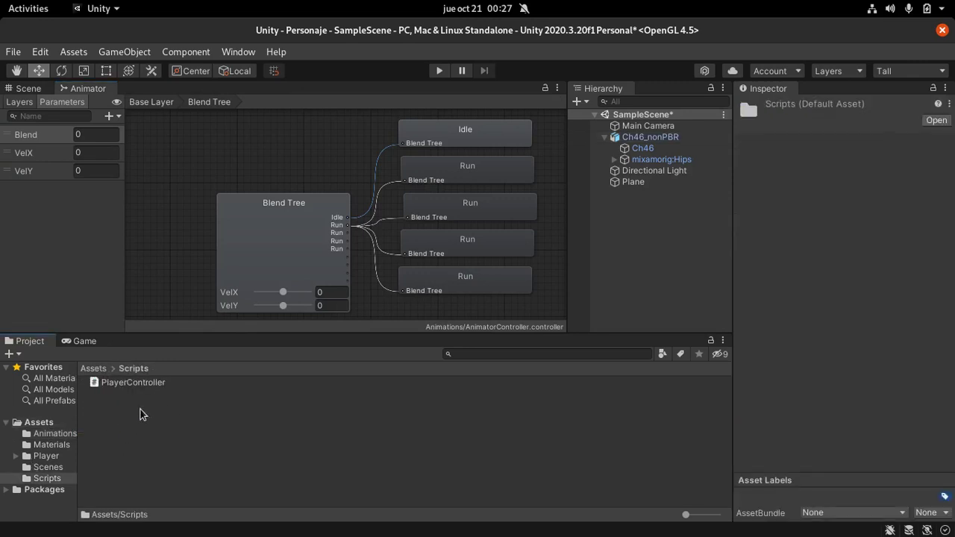
{"action": "left_click", "coordinate": [135, 386]}
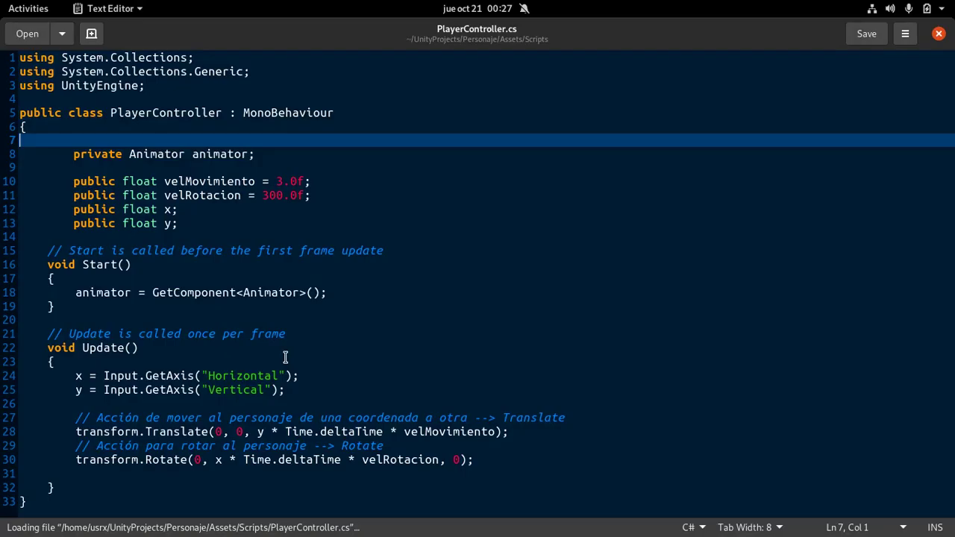
Add animator.SetFloat("VelX", x); on a new line after the Rotate call in Update()
{"action": "left_click", "coordinate": [456, 241]}
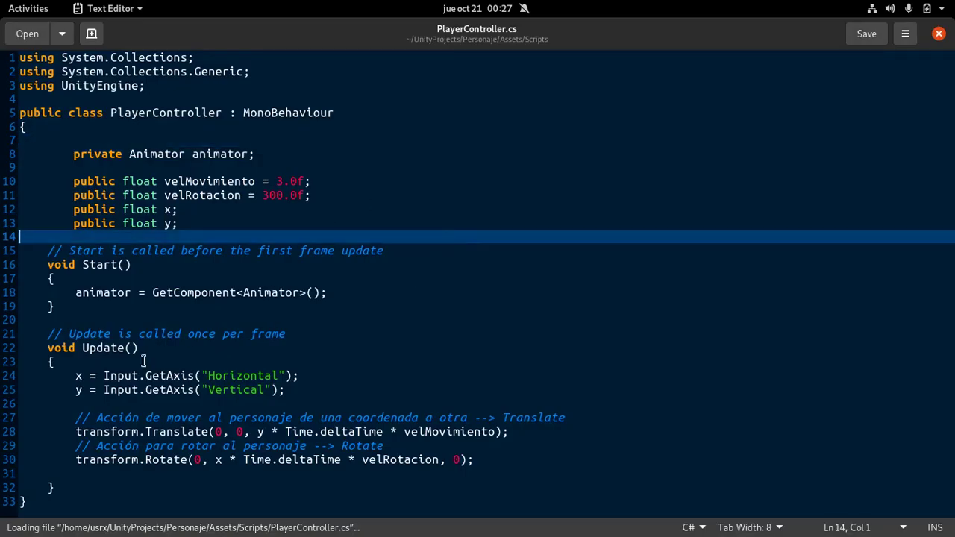
{"action": "left_click", "coordinate": [505, 459]}
{"action": "key", "text": "Return"}
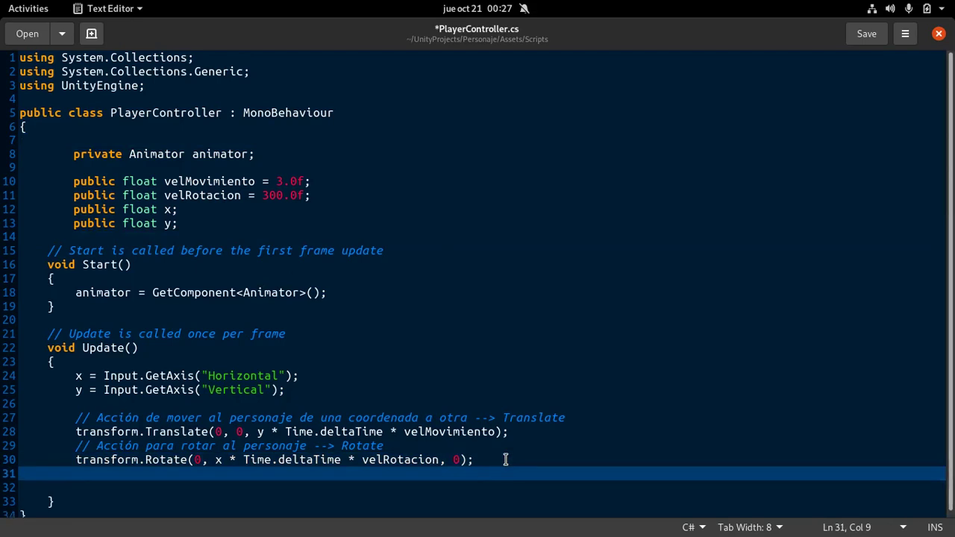
{"action": "key", "text": "Return"}
{"action": "type", "text": "animator.SetFloat"}
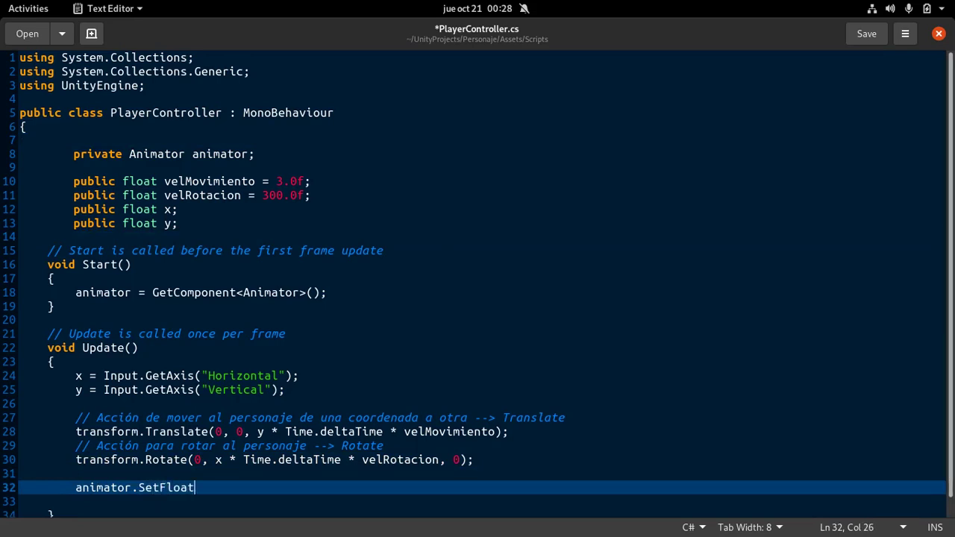
{"action": "type", "text": "(\"\""}
{"action": "left_click", "coordinate": [207, 487]}
{"action": "type", "text": "VelX\", x);"}
{"action": "key", "text": "Return"}
Add animator.SetFloat("VelY", y); below it and save PlayerController.cs
{"action": "type", "text": "animat"}
{"action": "type", "text": ".SetFloat"}
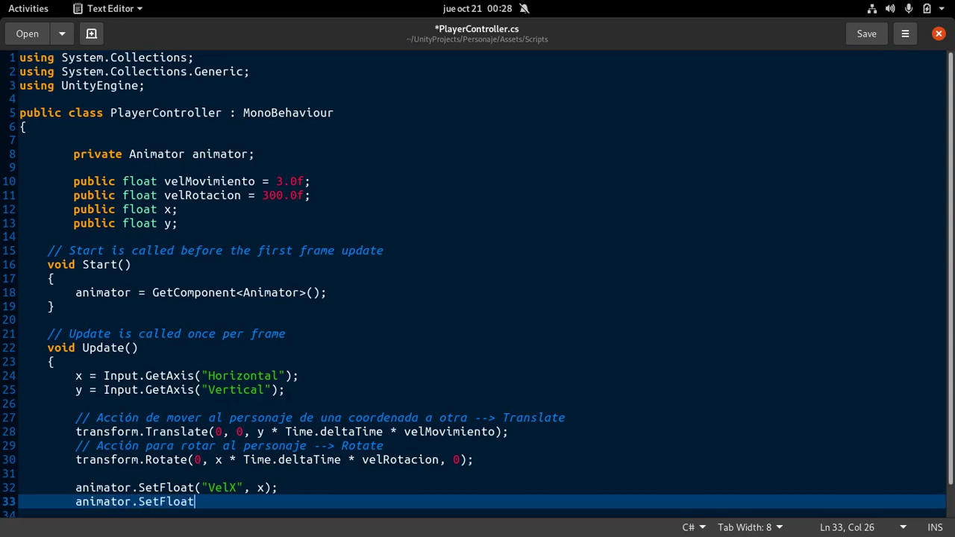
{"action": "type", "text": "()"}
{"action": "type", "text": "\""}
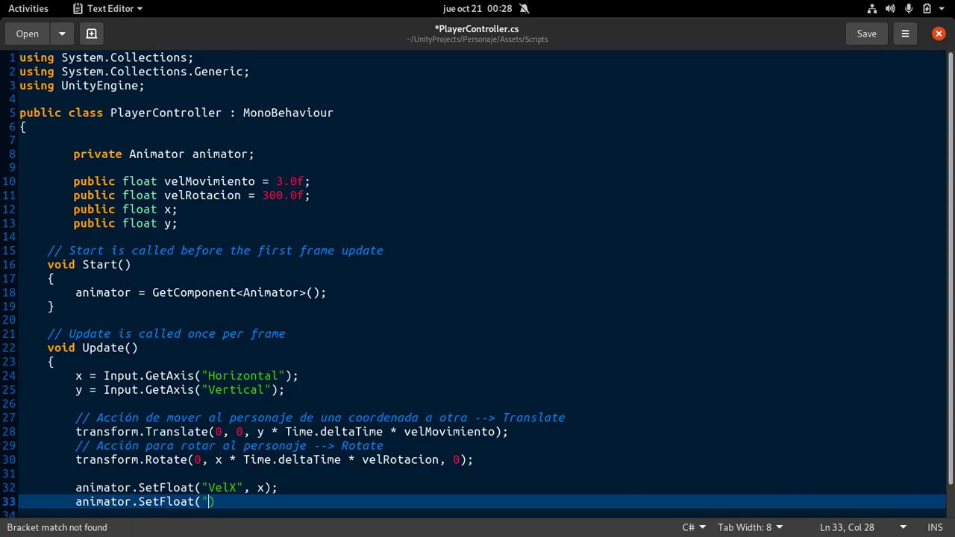
{"action": "type", "text": "VelY"}
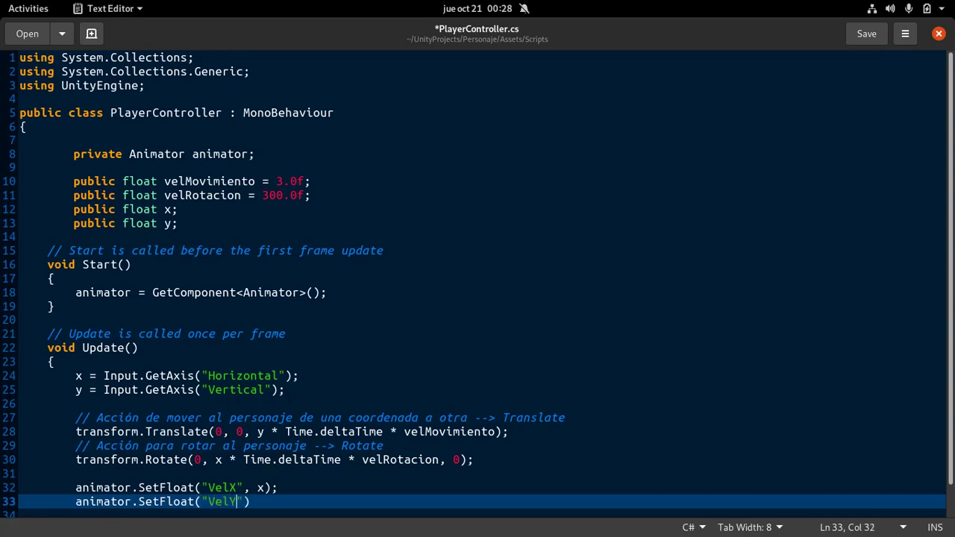
{"action": "type", "text": "\", y);"}
{"action": "key", "text": "ctrl+s"}
{"action": "scroll", "coordinate": [478, 450], "scroll_direction": "down", "scroll_amount": 1}
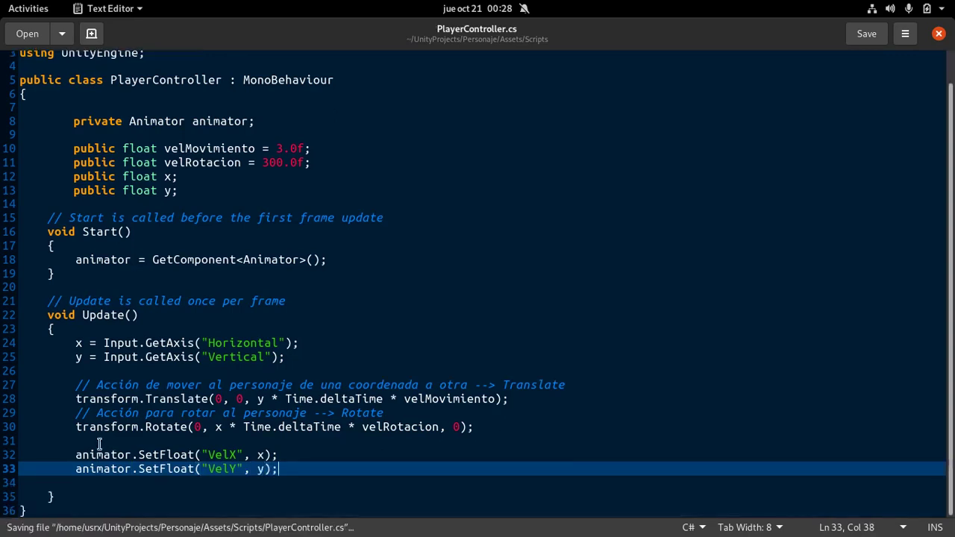
Save and close the script, then drive the character with D, W and A in Play mode
{"action": "left_click", "coordinate": [868, 33]}
{"action": "left_click", "coordinate": [939, 34]}
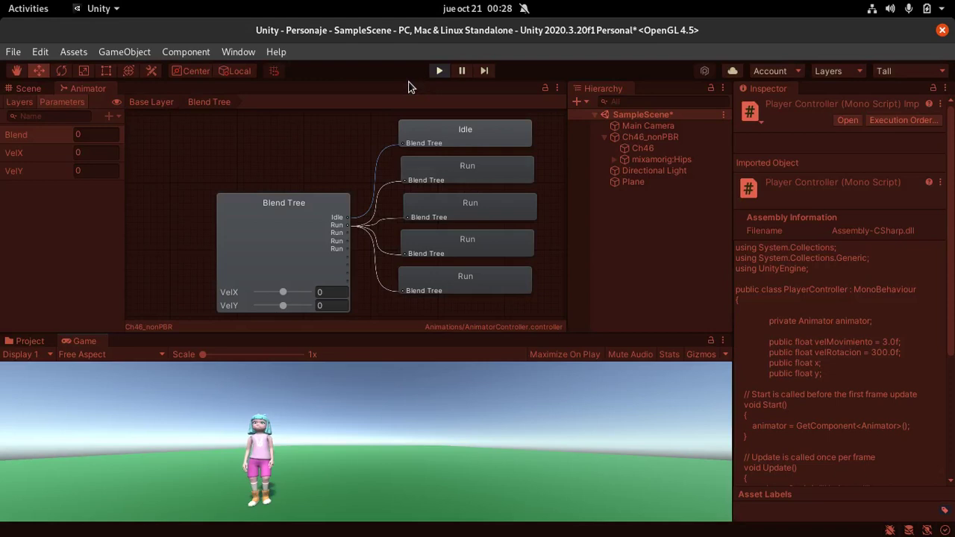
{"action": "key", "text": "d"}
{"action": "key", "text": "w"}
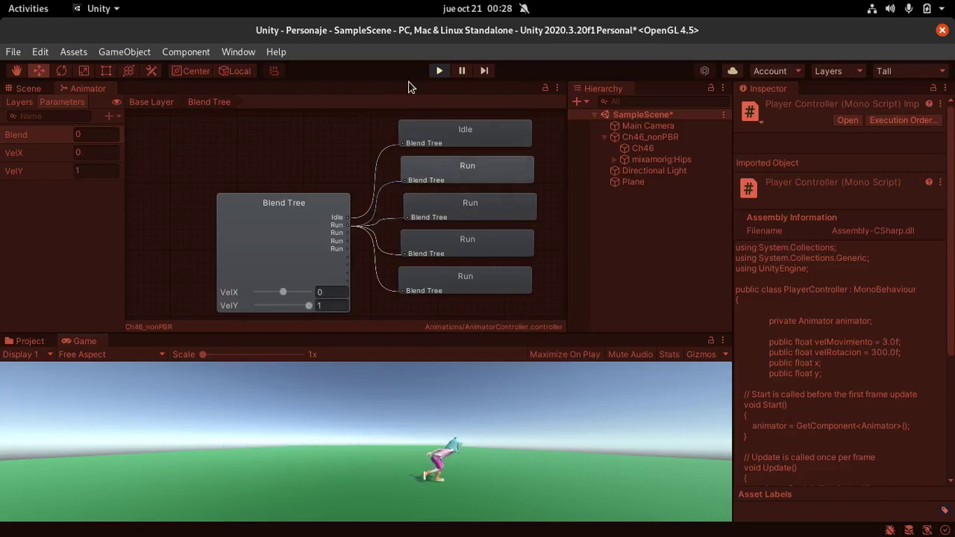
{"action": "key", "text": "a"}
{"action": "key", "text": "a"}
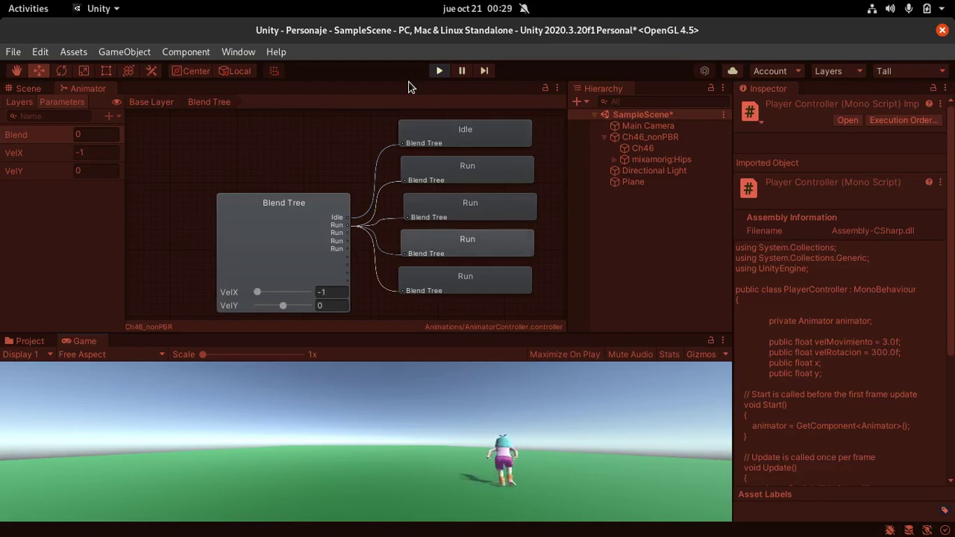
Steer the character left and right with A, W and D, watching VelX/VelY, then stop Play mode
{"action": "key", "text": "a"}
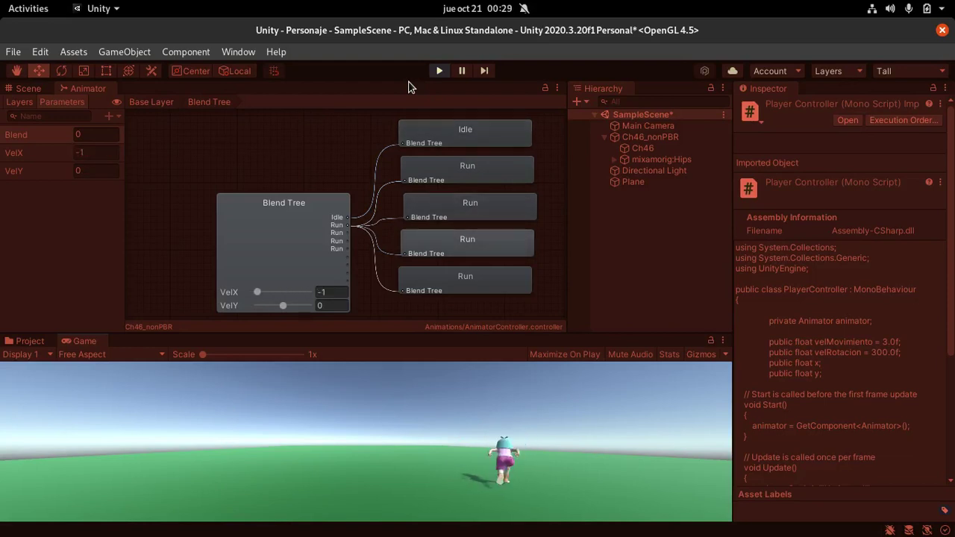
{"action": "key", "text": "w"}
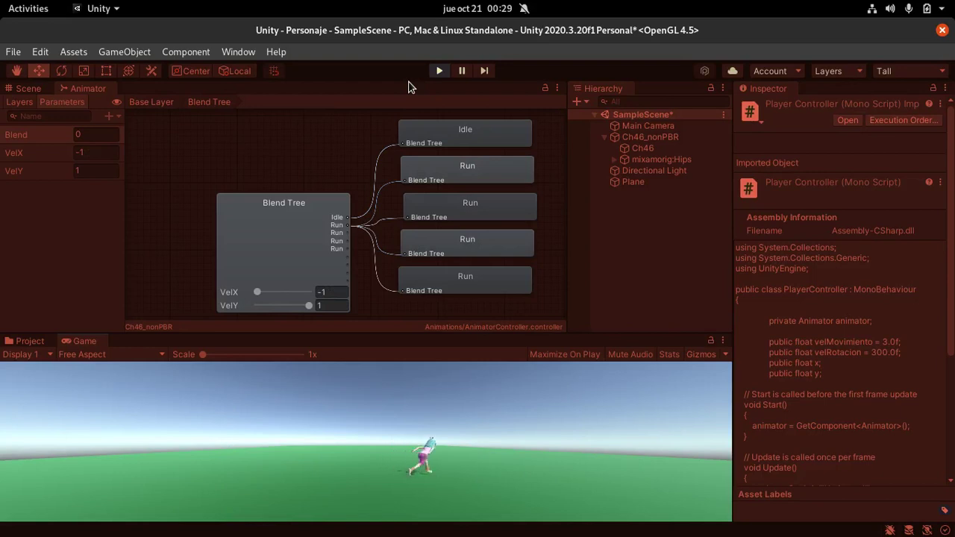
{"action": "key", "text": "a"}
{"action": "key", "text": "a"}
{"action": "key", "text": "w"}
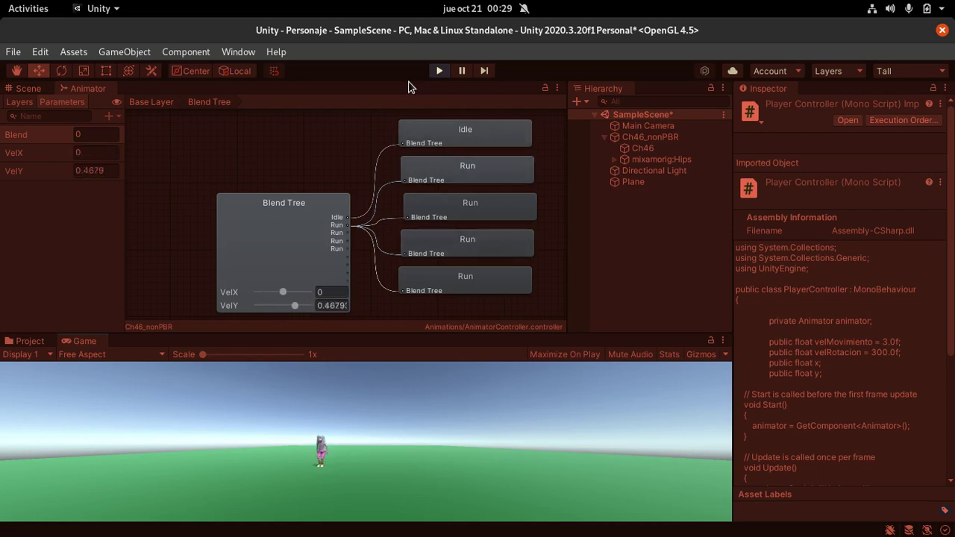
{"action": "key", "text": "d"}
{"action": "key", "text": "w"}
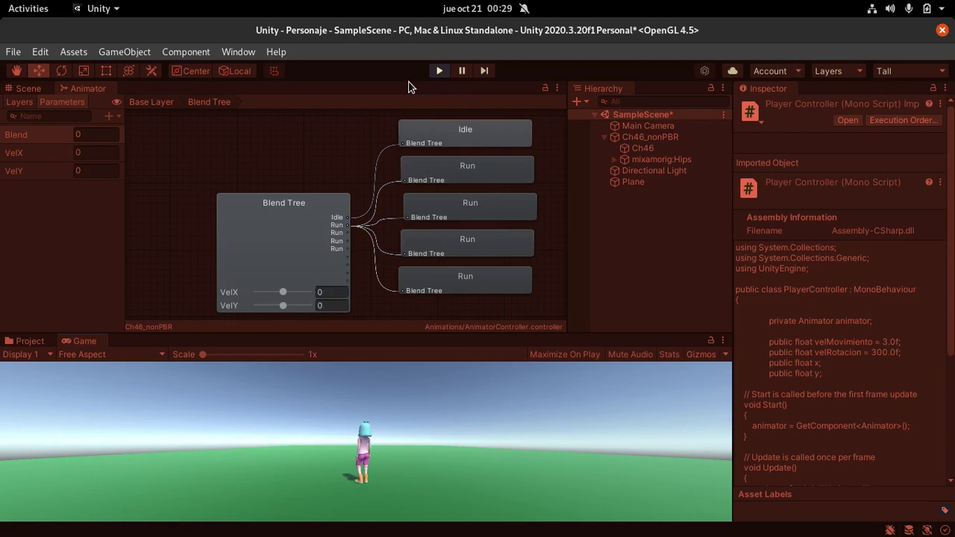
{"action": "left_click", "coordinate": [439, 72]}
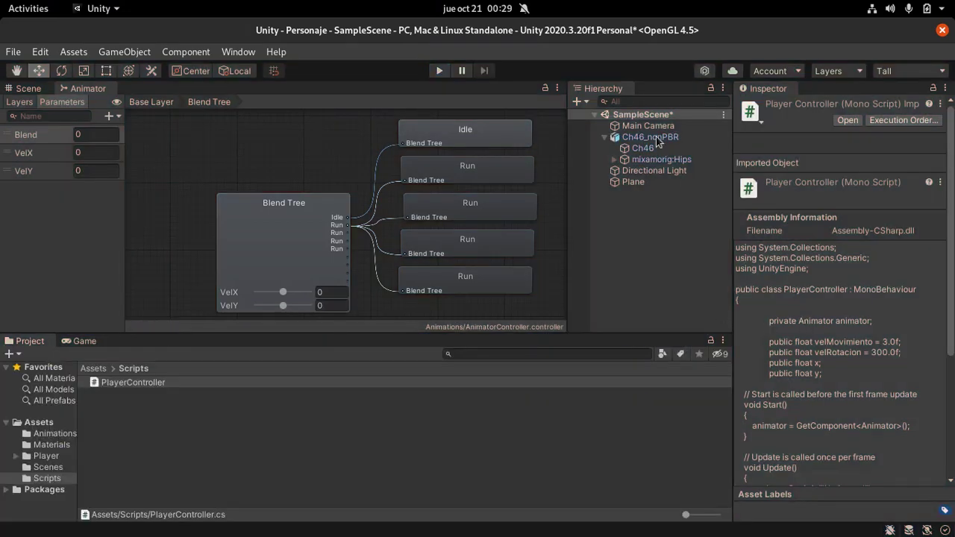
Show the Blend Tree and the Animations folder, then inspect the third motion's position and Run clip
{"action": "left_click", "coordinate": [271, 235]}
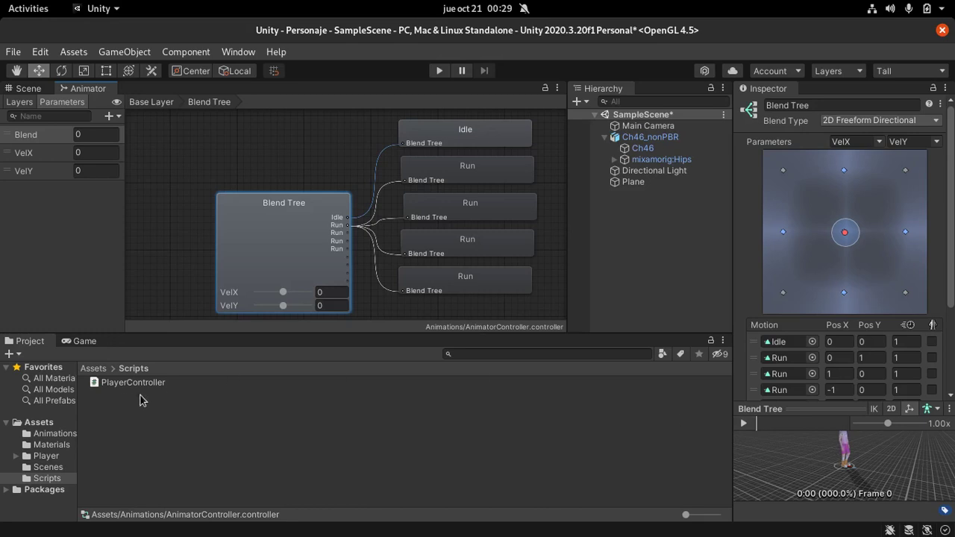
{"action": "left_click", "coordinate": [49, 434]}
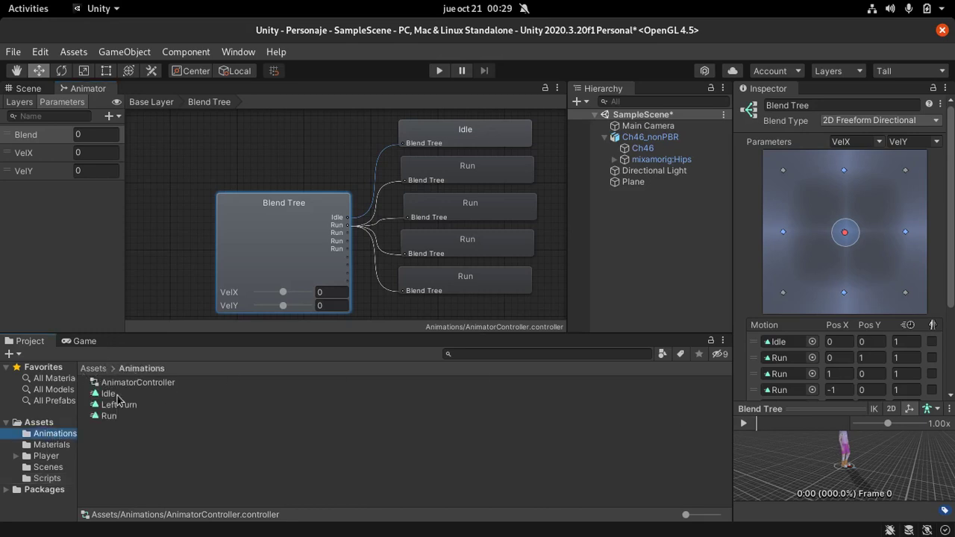
{"action": "left_click", "coordinate": [838, 373]}
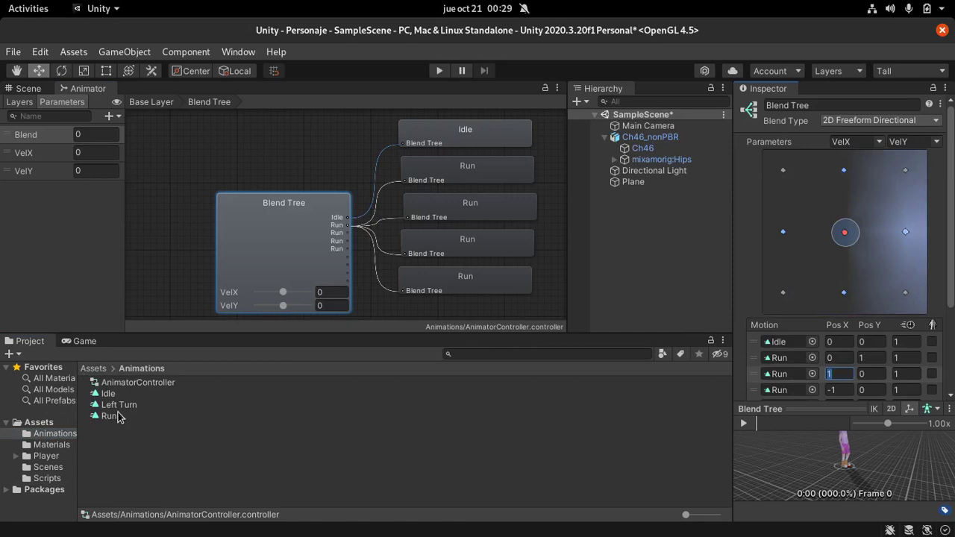
{"action": "mouse_move", "coordinate": [118, 406]}
{"action": "left_mouse_down"}
{"action": "mouse_move", "coordinate": [798, 390]}
{"action": "mouse_move", "coordinate": [797, 252]}
{"action": "mouse_move", "coordinate": [795, 261]}
{"action": "left_mouse_up"}
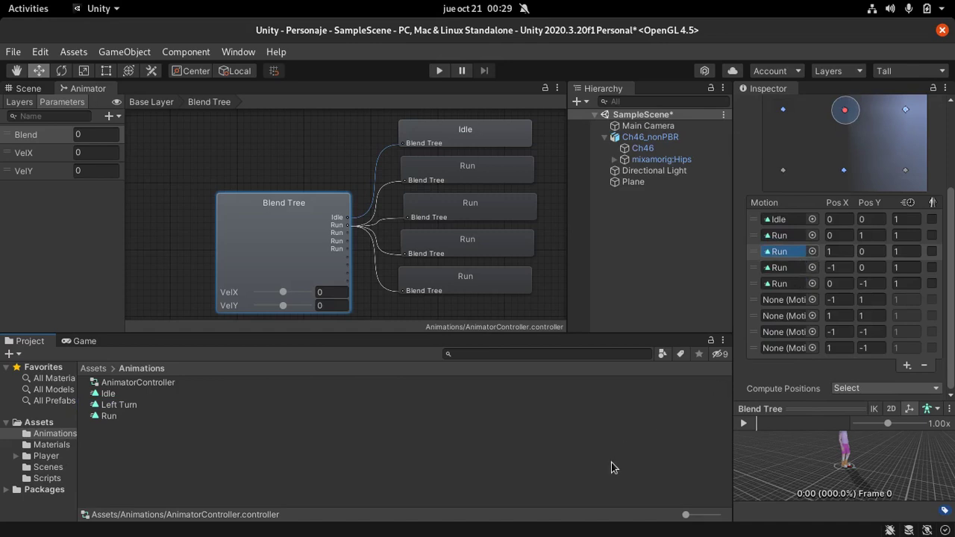
{"action": "left_click", "coordinate": [794, 258]}
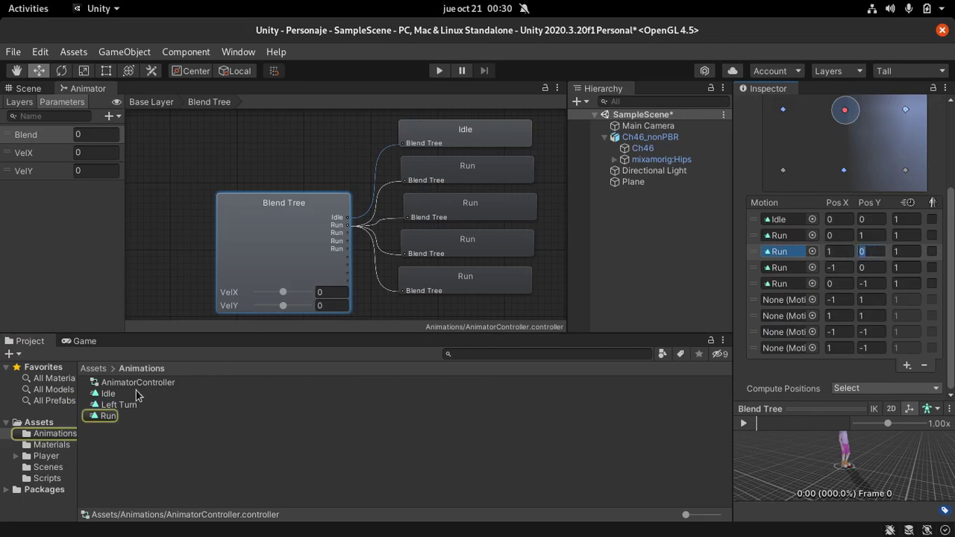
Assign Left Turn to motion rows 3 and 4, mirroring the one at (1, 0)
{"action": "left_click", "coordinate": [119, 406]}
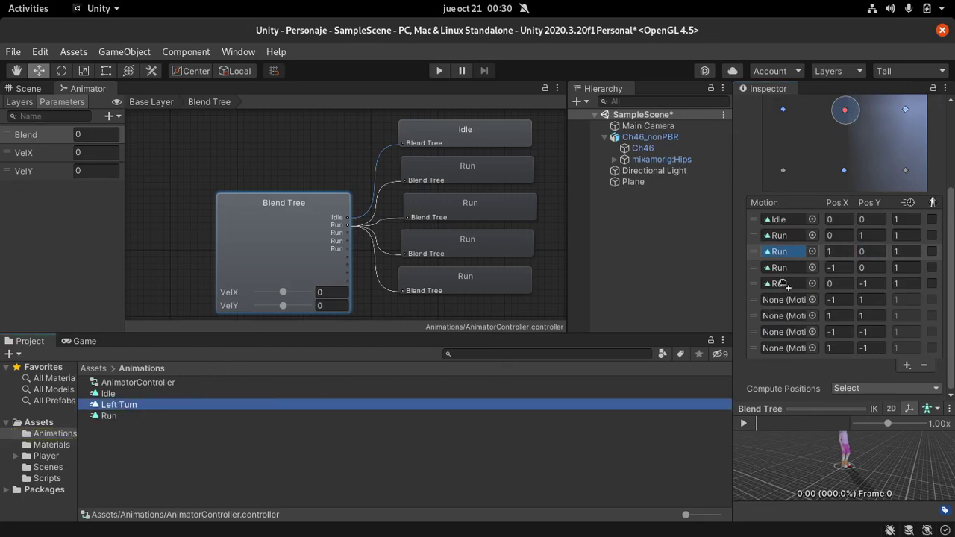
{"action": "left_click_drag", "start_coordinate": [579, 359], "coordinate": [787, 252]}
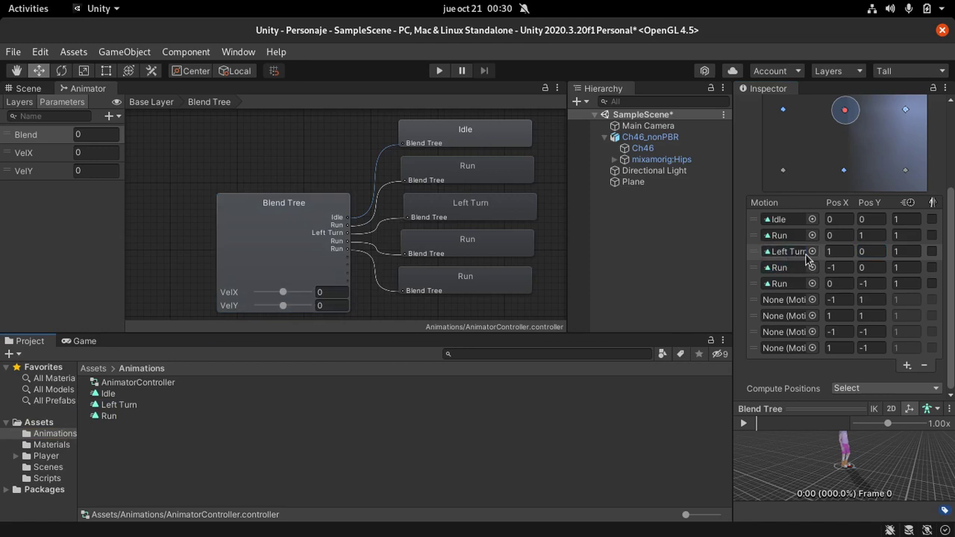
{"action": "scroll", "coordinate": [869, 317], "scroll_direction": "up", "scroll_amount": 3}
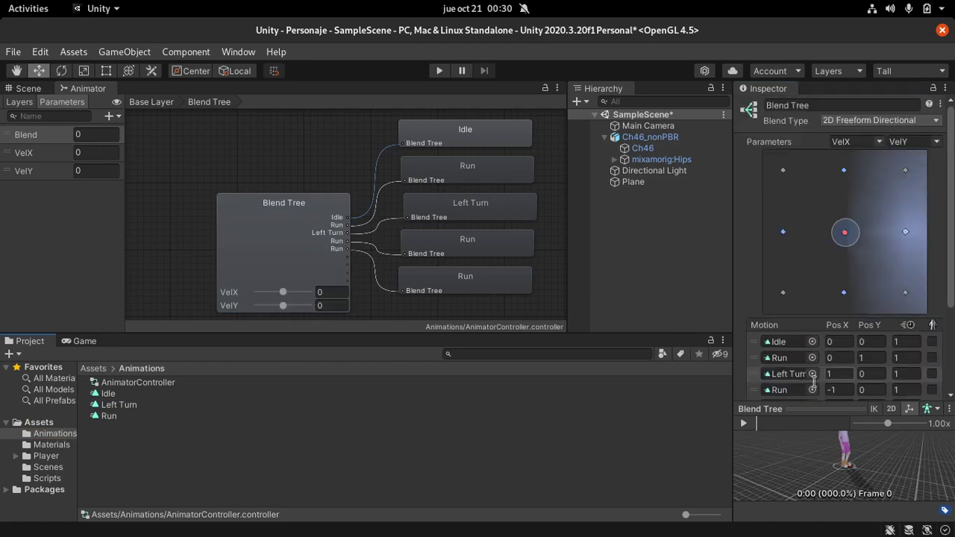
{"action": "left_click", "coordinate": [932, 374]}
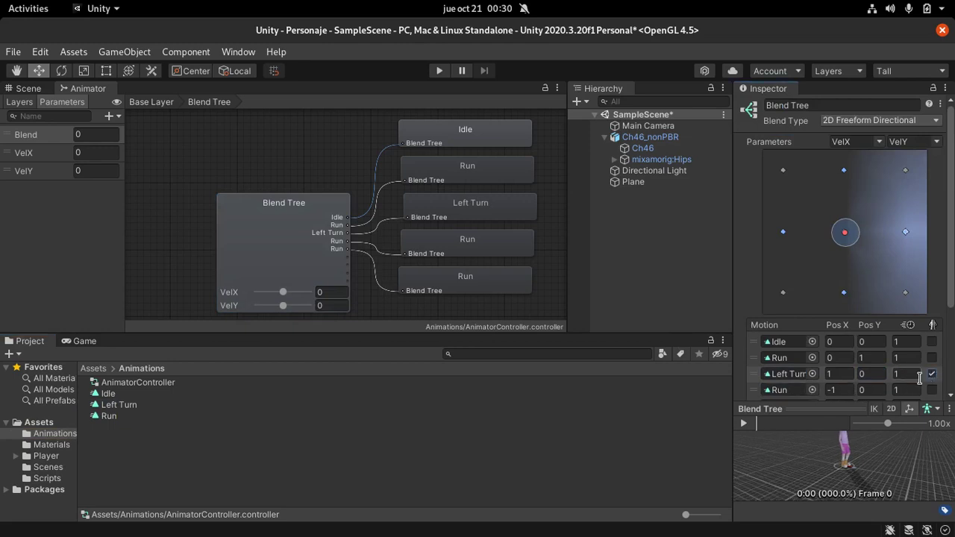
{"action": "scroll", "coordinate": [914, 373], "scroll_direction": "down", "scroll_amount": 3}
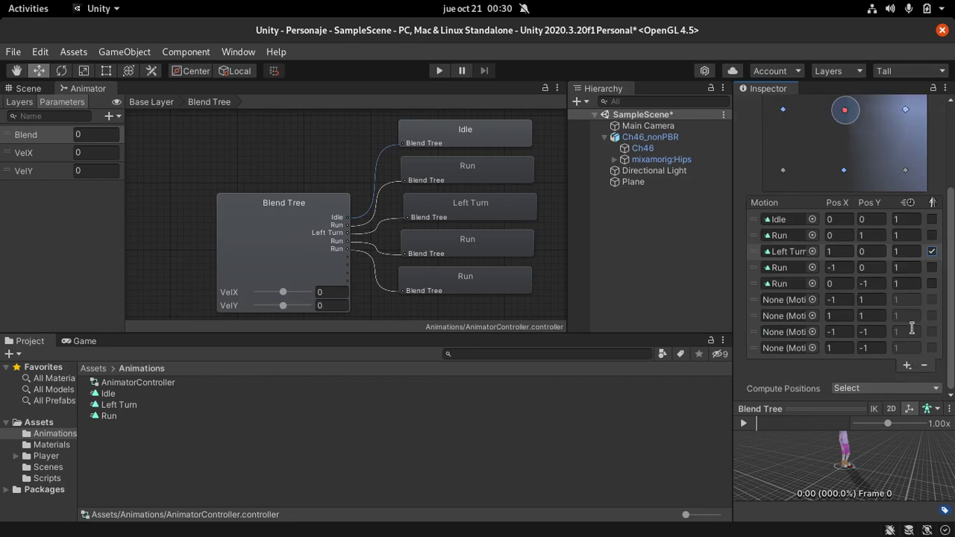
{"action": "scroll", "coordinate": [906, 334], "scroll_direction": "up", "scroll_amount": 3}
{"action": "scroll", "coordinate": [854, 388], "scroll_direction": "down", "scroll_amount": 3}
{"action": "left_click", "coordinate": [783, 268]}
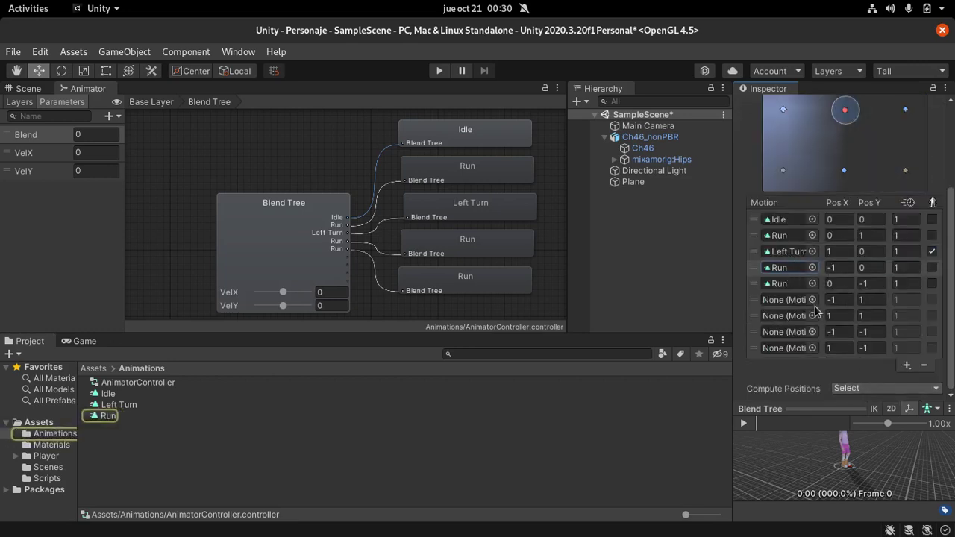
{"action": "scroll", "coordinate": [818, 314], "scroll_direction": "up", "scroll_amount": 3}
{"action": "left_click_drag", "start_coordinate": [109, 416], "coordinate": [772, 392]}
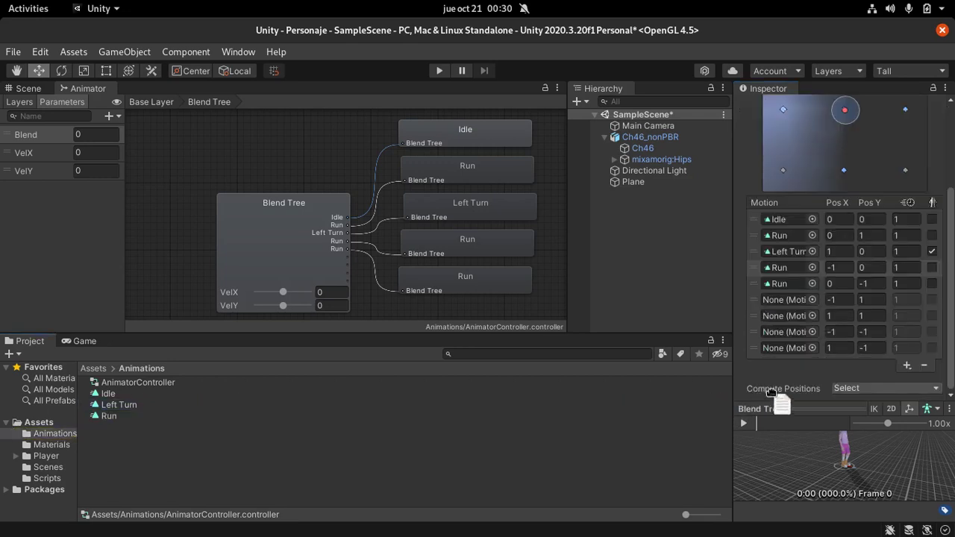
{"action": "left_click_drag", "start_coordinate": [772, 392], "coordinate": [793, 268]}
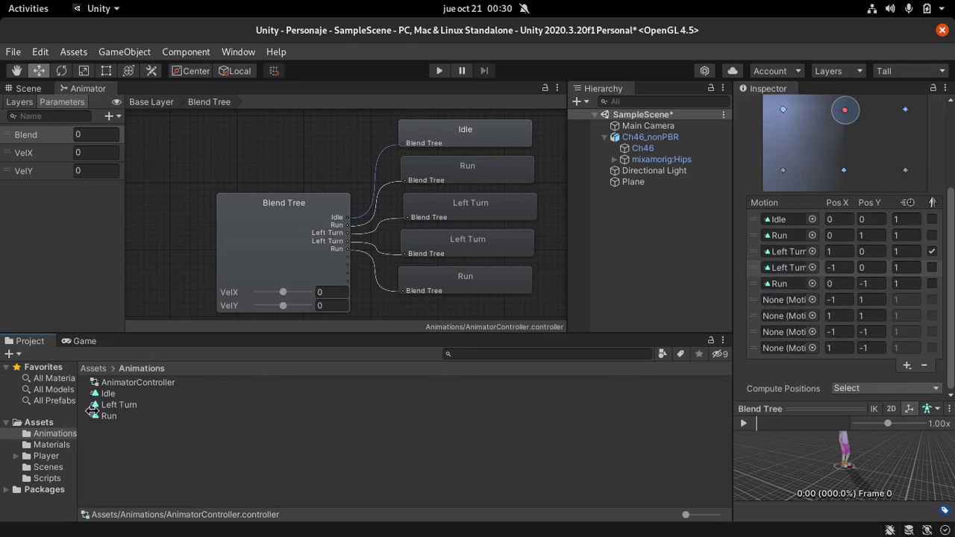
Fill the four empty diagonal motion slots with the Run clip and enter Play mode
{"action": "left_click_drag", "start_coordinate": [108, 418], "coordinate": [776, 303]}
{"action": "left_click_drag", "start_coordinate": [102, 409], "coordinate": [777, 321]}
{"action": "mouse_move", "coordinate": [111, 416]}
{"action": "left_mouse_down"}
{"action": "mouse_move", "coordinate": [495, 407]}
{"action": "mouse_move", "coordinate": [777, 332]}
{"action": "left_mouse_up"}
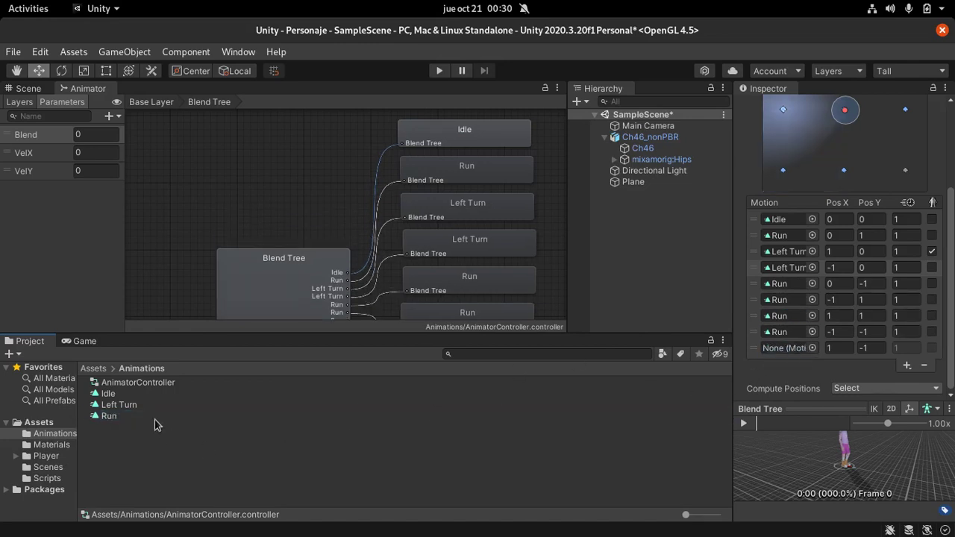
{"action": "left_click_drag", "start_coordinate": [98, 417], "coordinate": [745, 401]}
{"action": "left_click_drag", "start_coordinate": [770, 359], "coordinate": [779, 349]}
{"action": "left_click", "coordinate": [438, 70]}
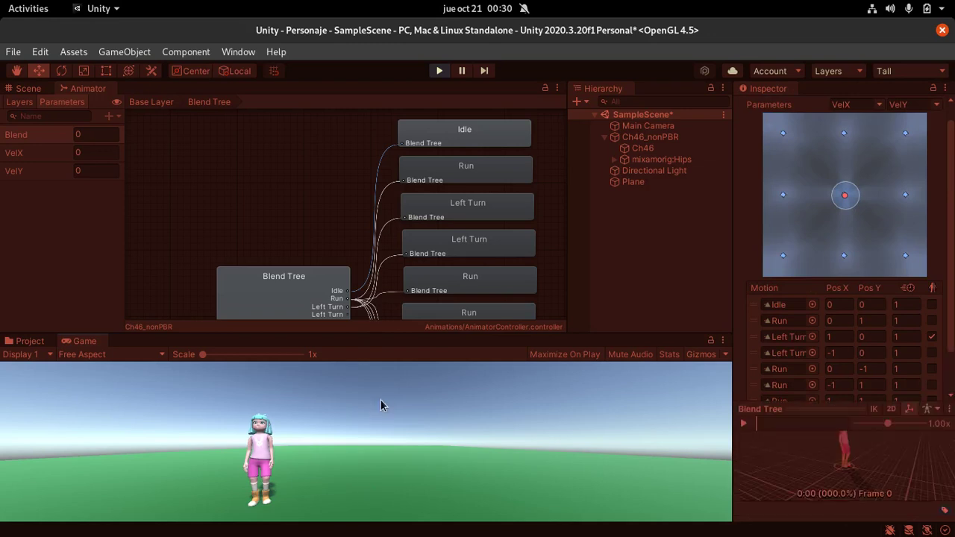
Test running forward, backward and turning with the W, A, S, D keys, then stop Play mode
{"action": "key", "text": "w"}
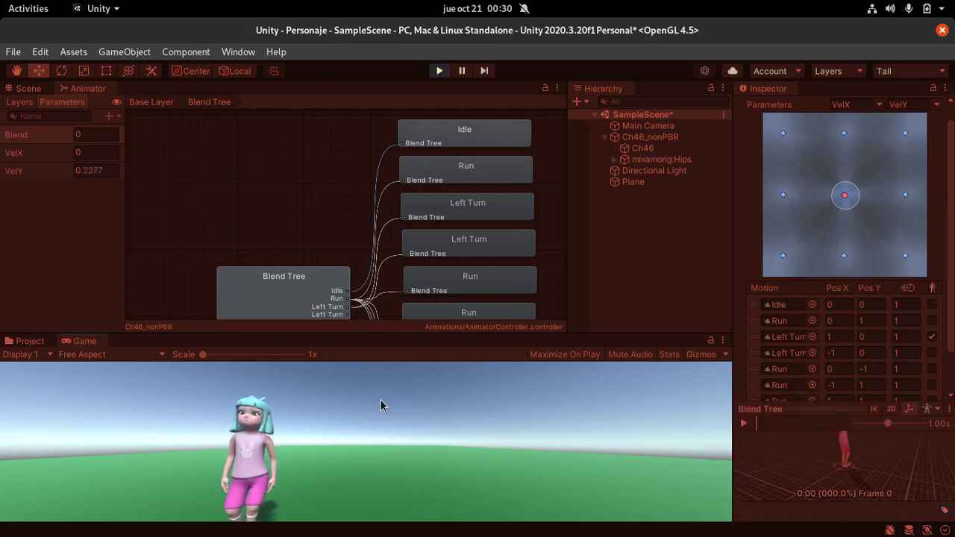
{"action": "key", "text": "d"}
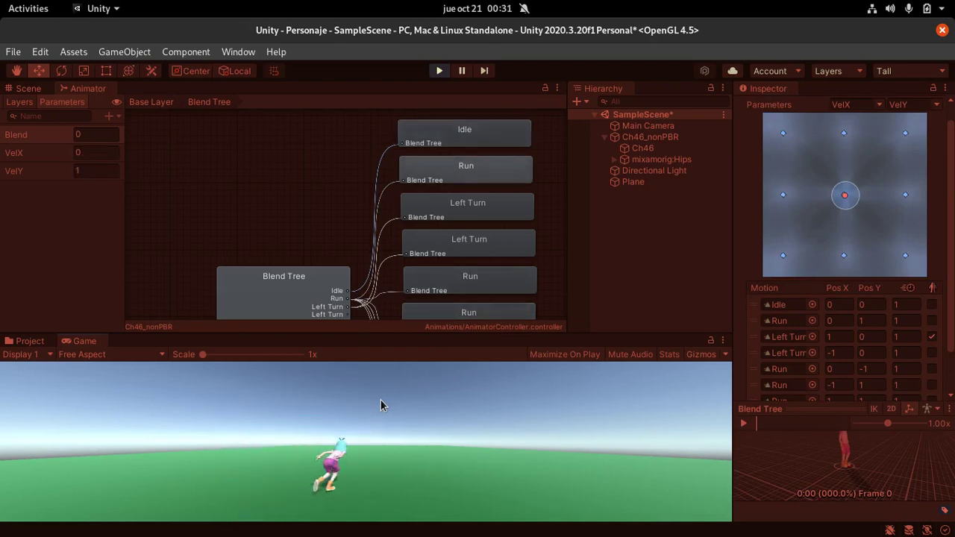
{"action": "key", "text": "a"}
{"action": "key", "text": "w"}
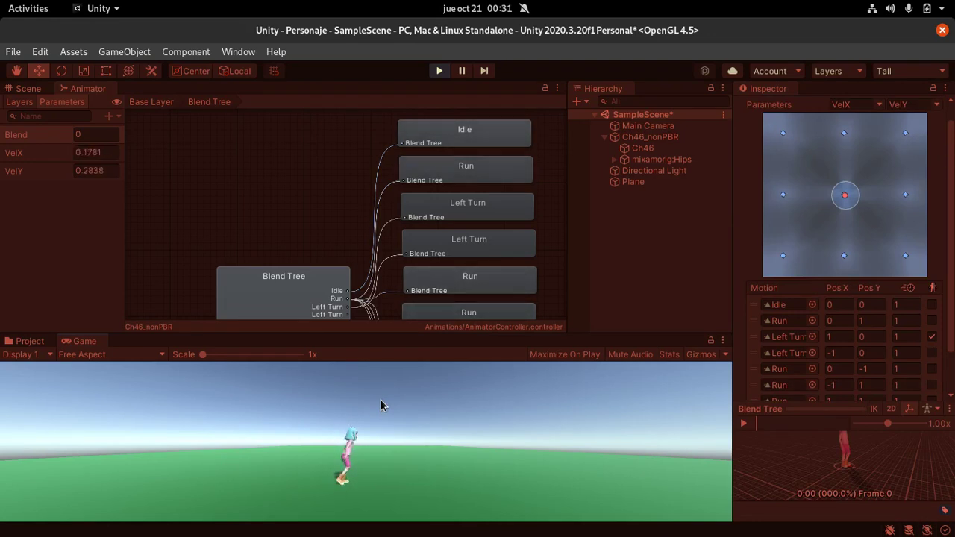
{"action": "key", "text": "d"}
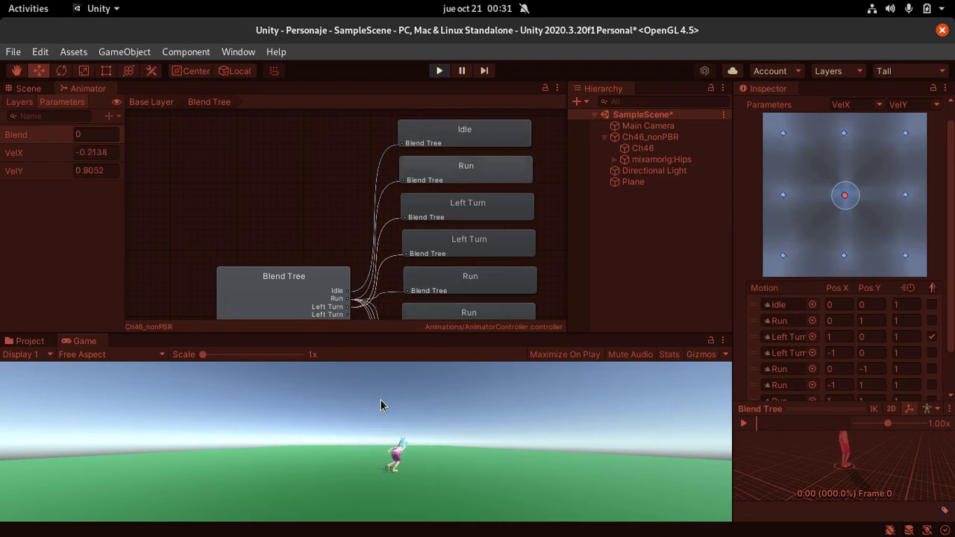
{"action": "key", "text": "a"}
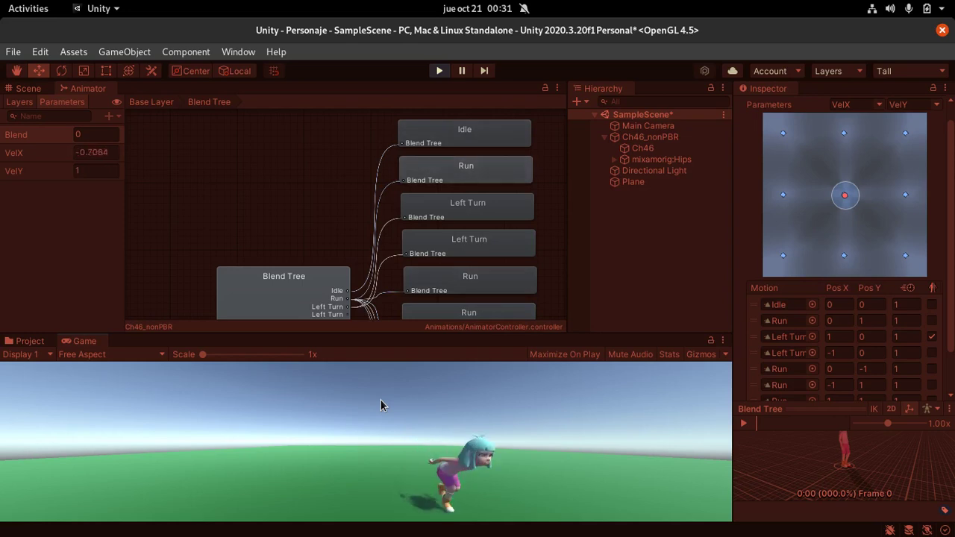
{"action": "key", "text": "s"}
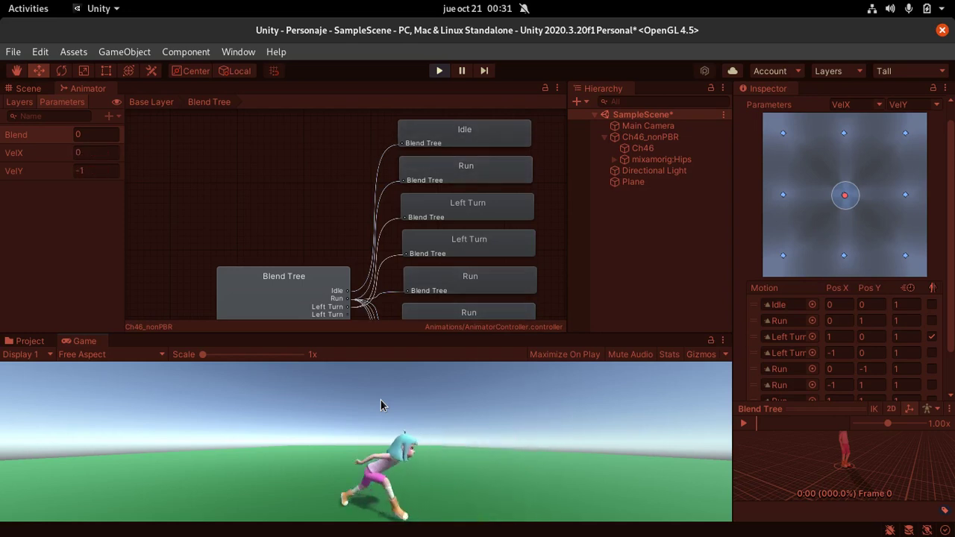
{"action": "key", "text": "w"}
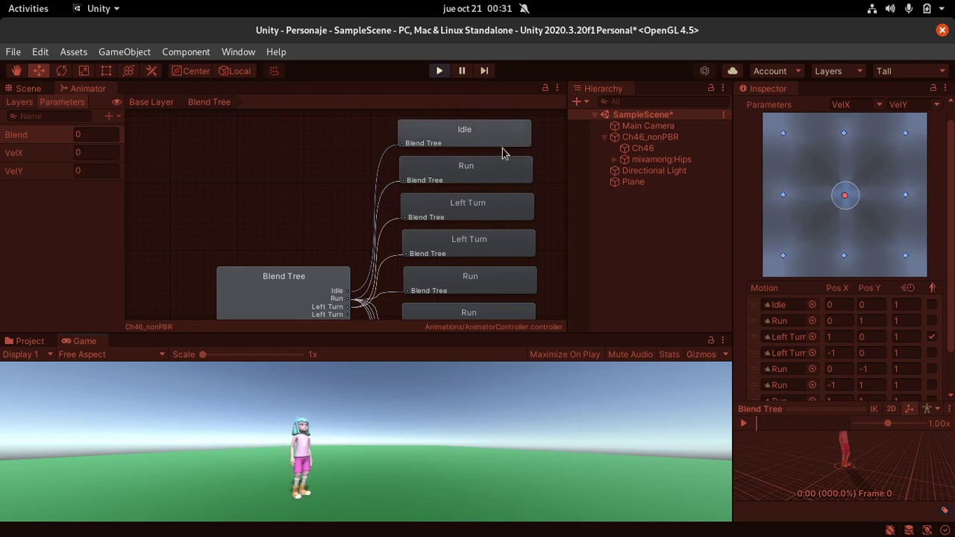
{"action": "left_click", "coordinate": [439, 72]}
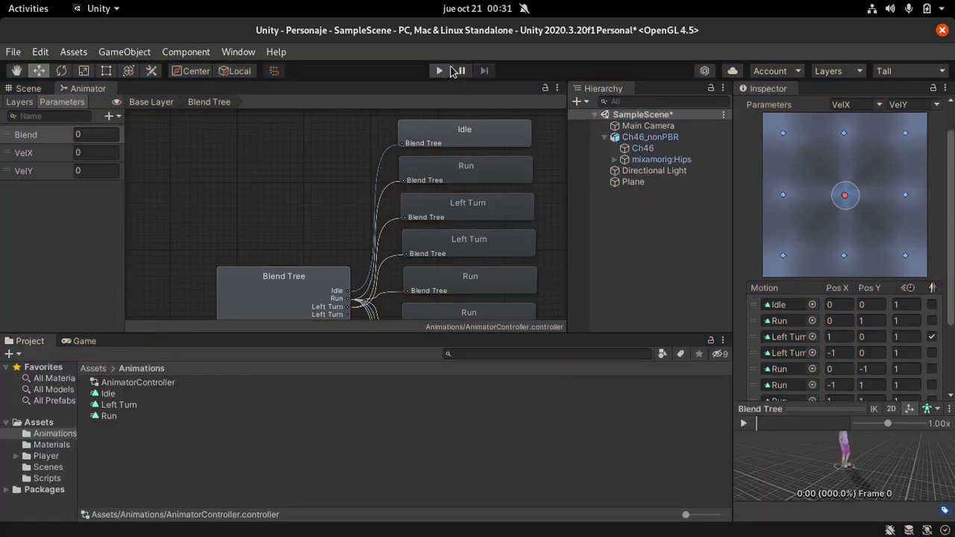
Mirror the Run clip at (0, -1) in the Blend Tree and restart Play mode
{"action": "scroll", "coordinate": [354, 221], "scroll_direction": "down", "scroll_amount": 1}
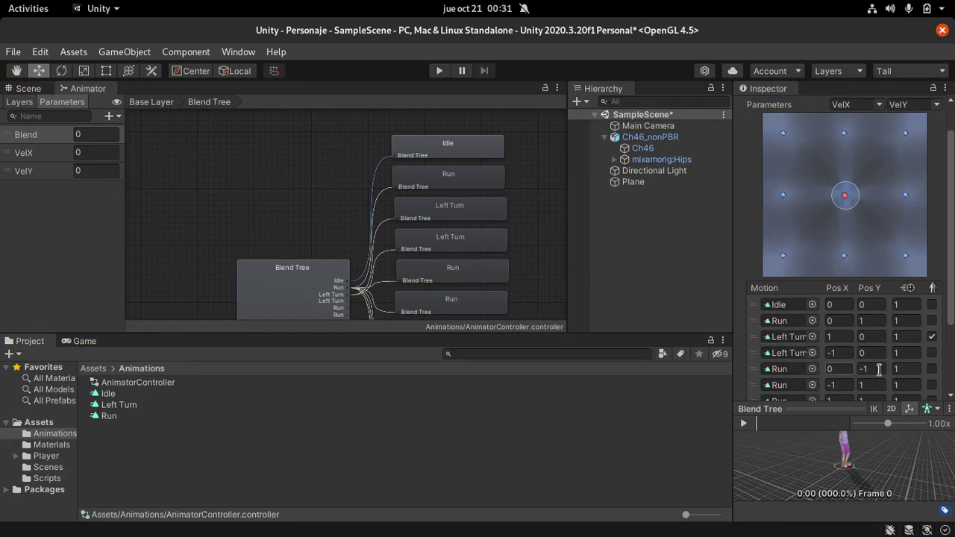
{"action": "left_click", "coordinate": [933, 369]}
{"action": "left_click", "coordinate": [932, 370]}
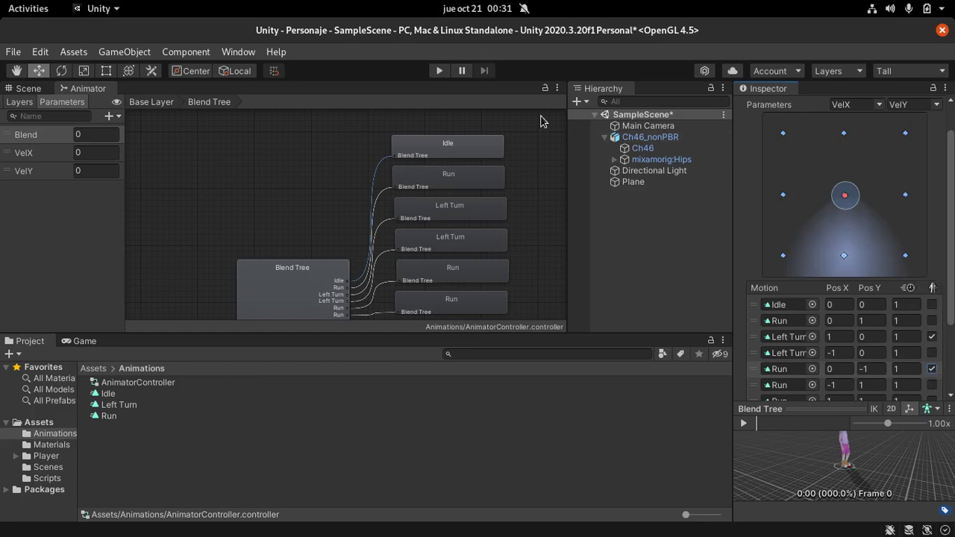
{"action": "left_click", "coordinate": [439, 73]}
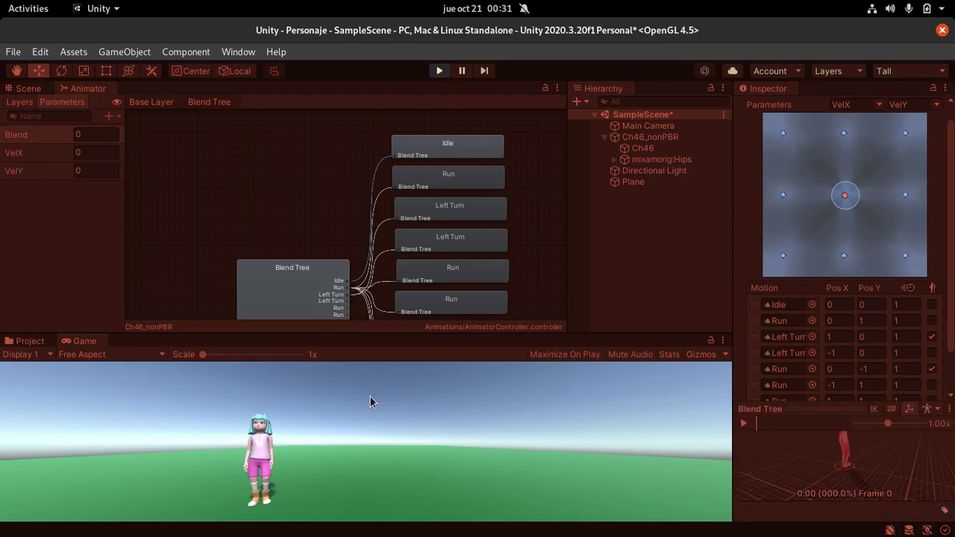
Steer left, then run forward and backward with A, W and S, then exit Play mode
{"action": "key", "text": "a"}
{"action": "key", "text": "w"}
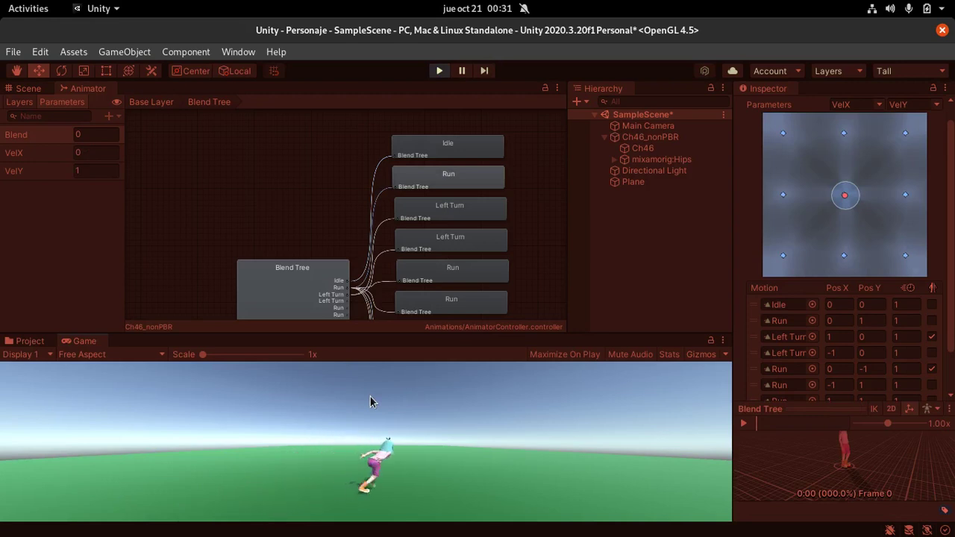
{"action": "key", "text": "s"}
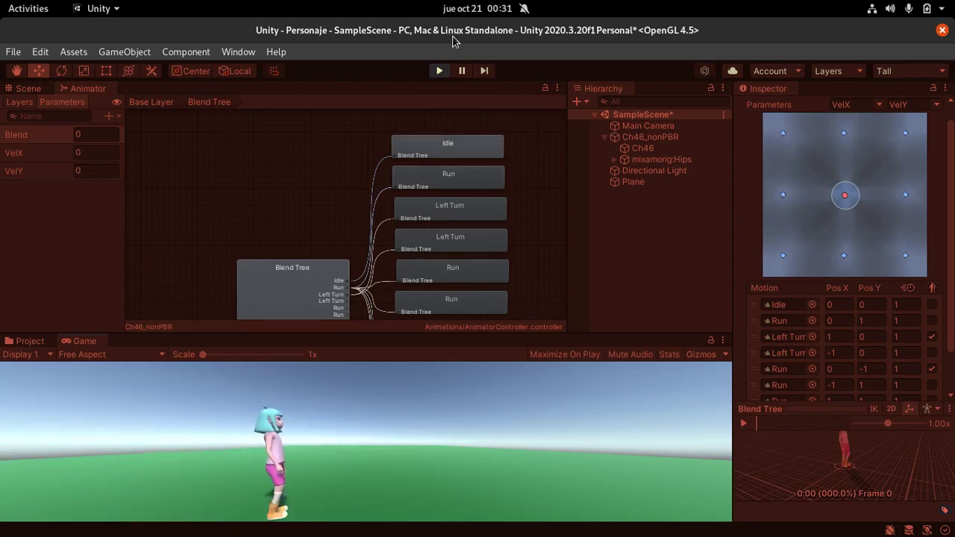
{"action": "left_click", "coordinate": [440, 71]}
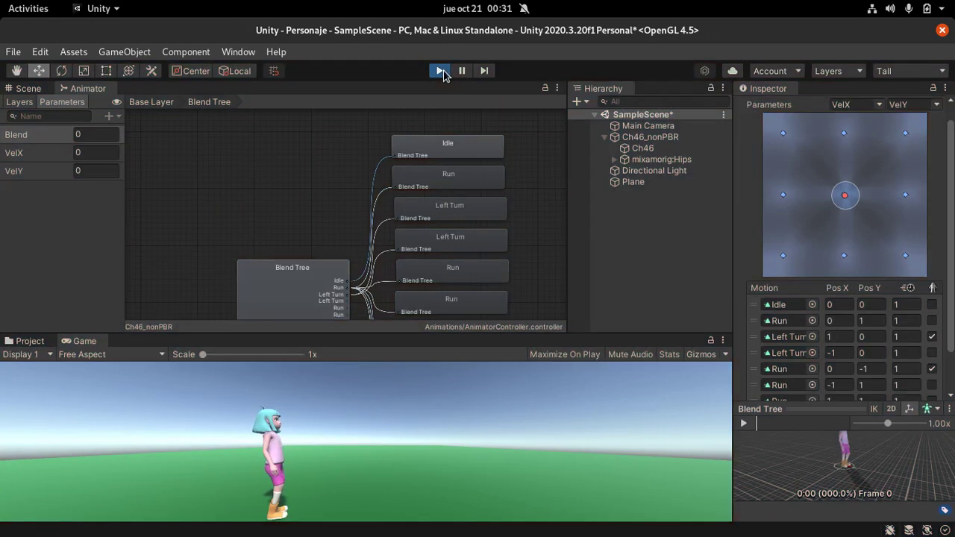